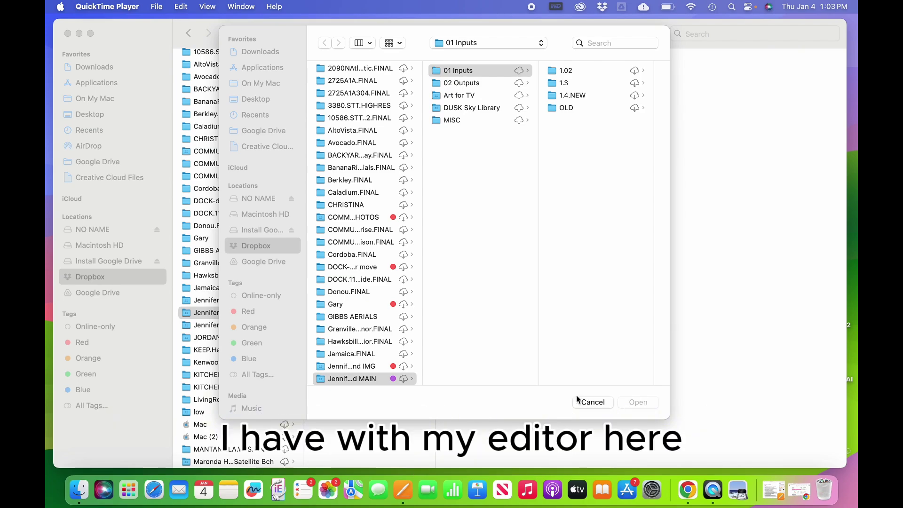
Step: In QuickTime's Open dialog, go to 01 Inputs > 1.4.NEW to list BANANA RIVER, DALBORA and SEVILLE
{"action": "left_click", "coordinate": [486, 70]}
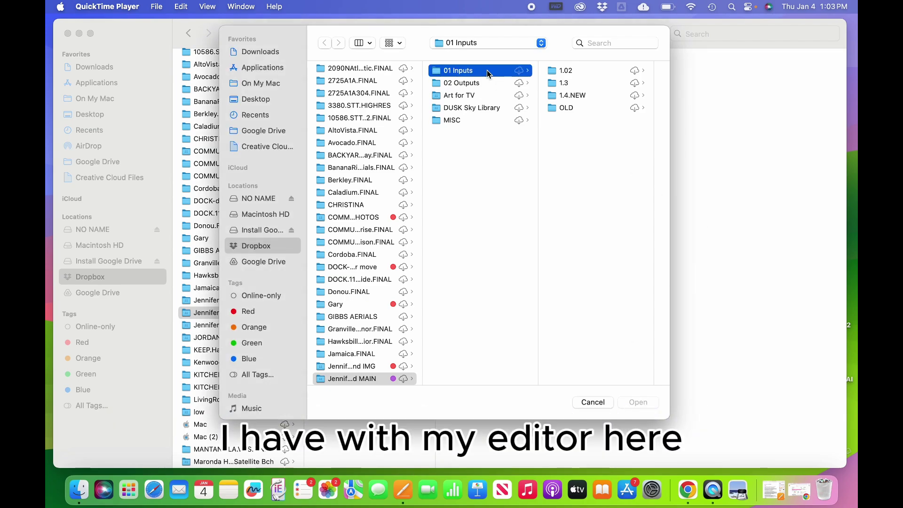
{"action": "left_click", "coordinate": [478, 79]}
{"action": "left_click", "coordinate": [477, 70]}
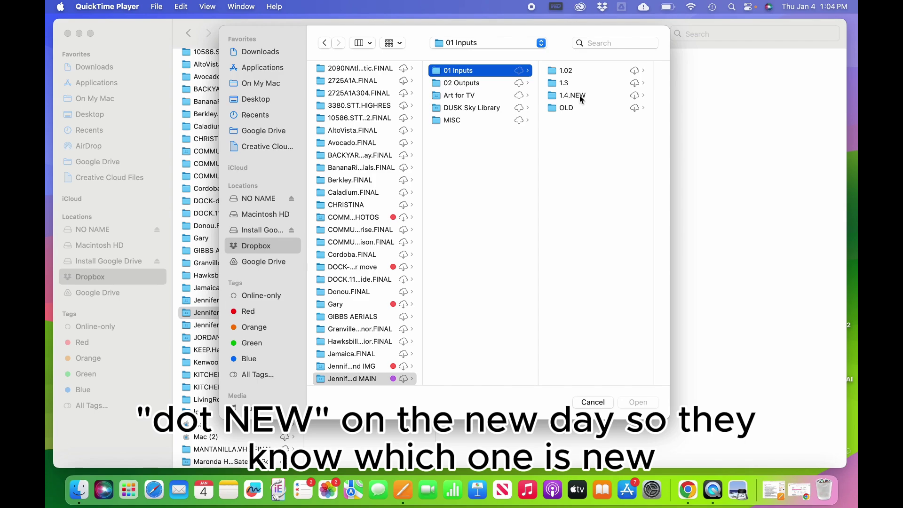
{"action": "left_click", "coordinate": [582, 96]}
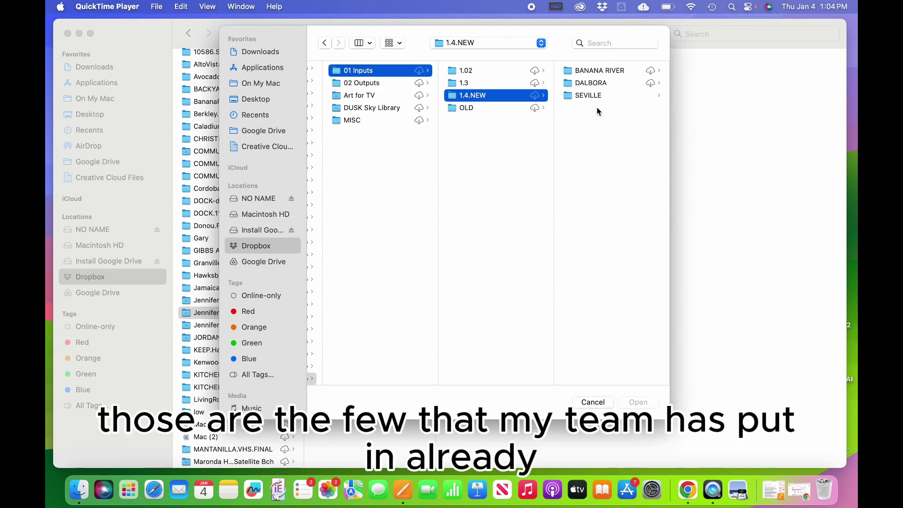
{"action": "left_click", "coordinate": [463, 83]}
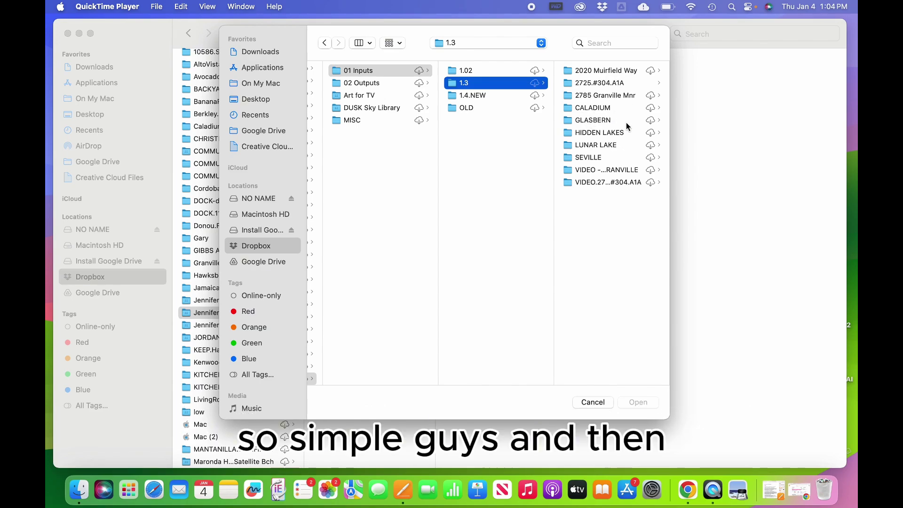
{"action": "left_click", "coordinate": [600, 71]}
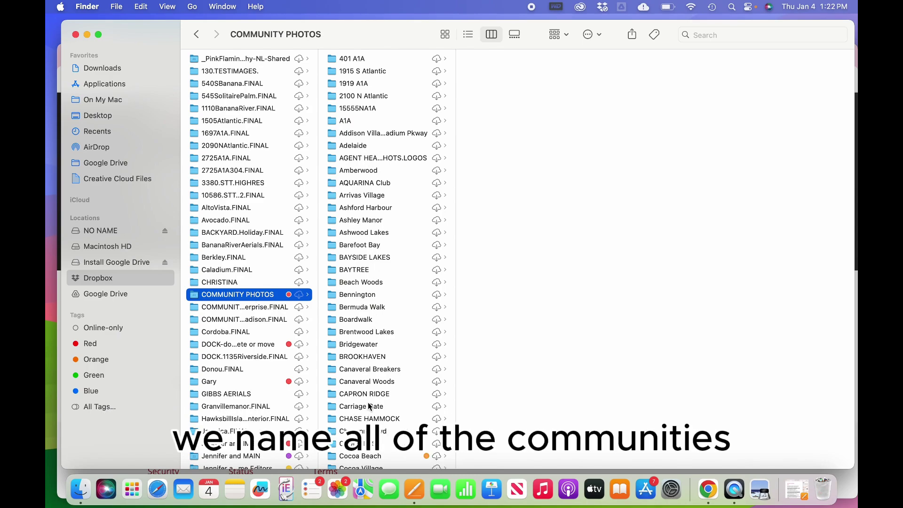
Step: Open Barefoot Bay in COMMUNITY PHOTOS to view its untitled JPG photos
{"action": "scroll", "coordinate": [370, 406], "scroll_direction": "down", "scroll_amount": 5}
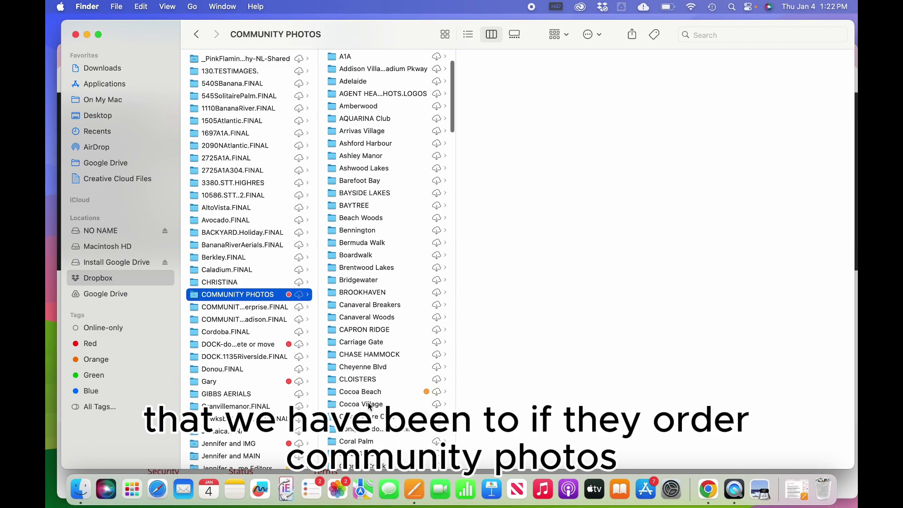
{"action": "scroll", "coordinate": [369, 406], "scroll_direction": "down", "scroll_amount": 2}
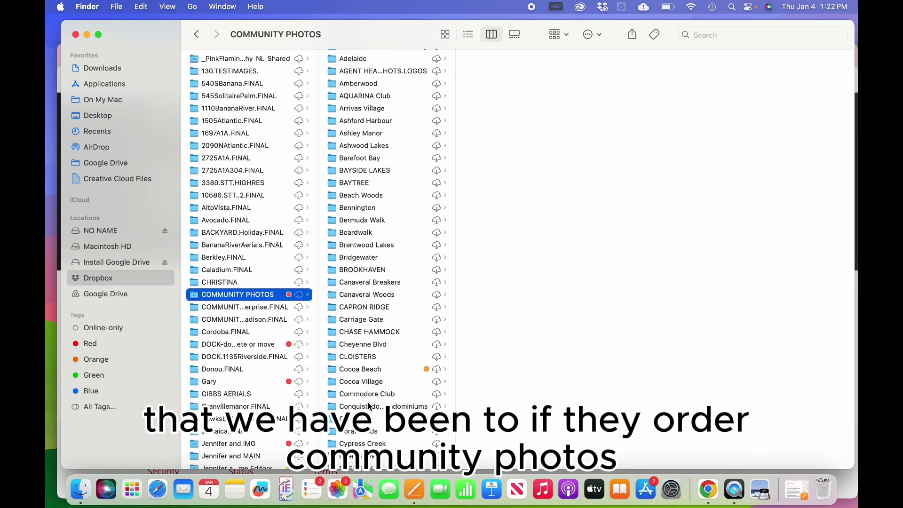
{"action": "scroll", "coordinate": [369, 406], "scroll_direction": "up", "scroll_amount": 5}
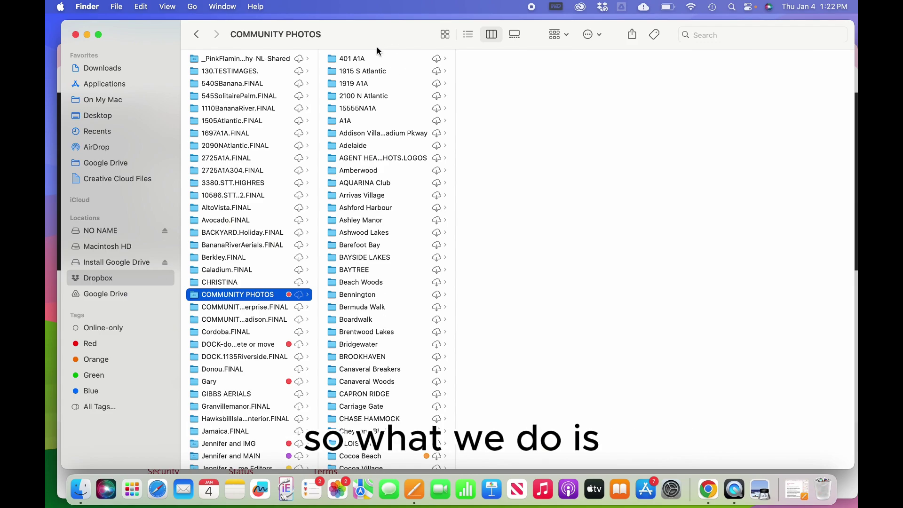
{"action": "left_click", "coordinate": [367, 246]}
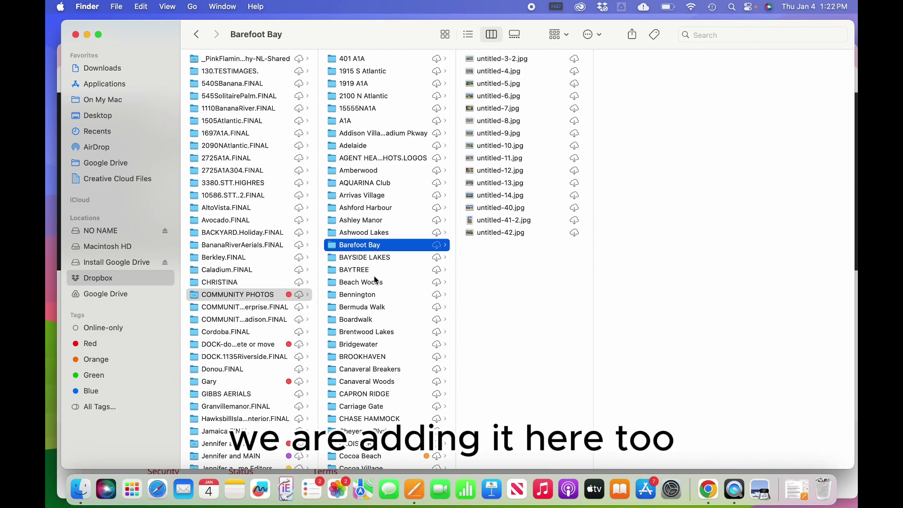
{"action": "scroll", "coordinate": [376, 280], "scroll_direction": "down", "scroll_amount": 7}
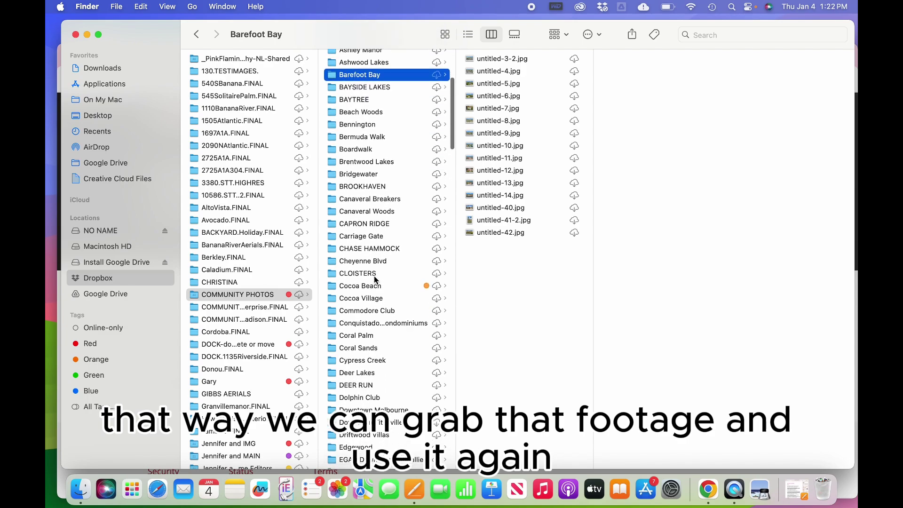
{"action": "scroll", "coordinate": [376, 280], "scroll_direction": "up", "scroll_amount": 7}
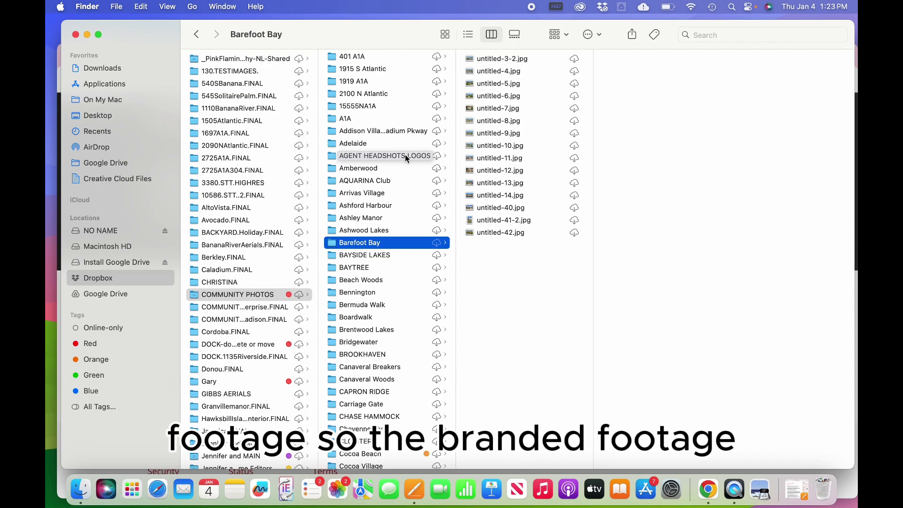
Step: Open AGENT HEADSHOTS.LOGOS and its inner AGENT HEADSHOTS/LOGOS folder, cancelling an accidental rename
{"action": "left_click", "coordinate": [405, 155]}
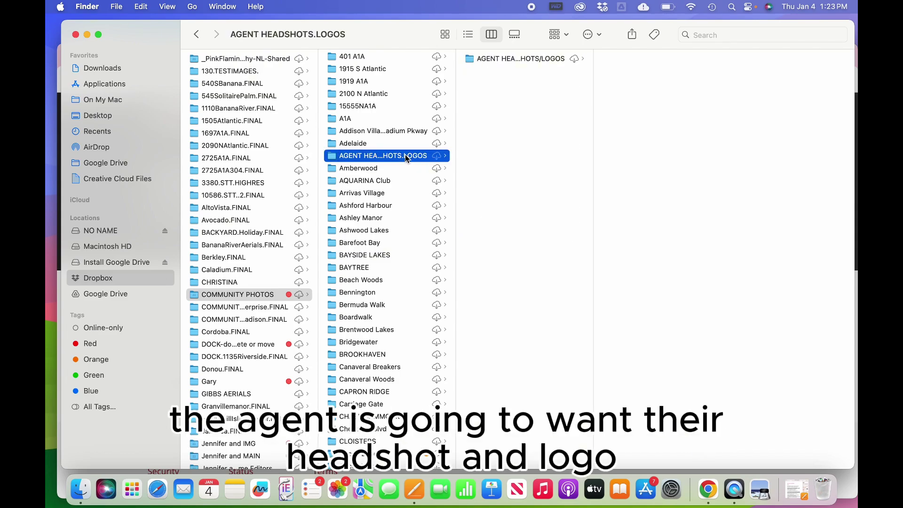
{"action": "left_click", "coordinate": [513, 60]}
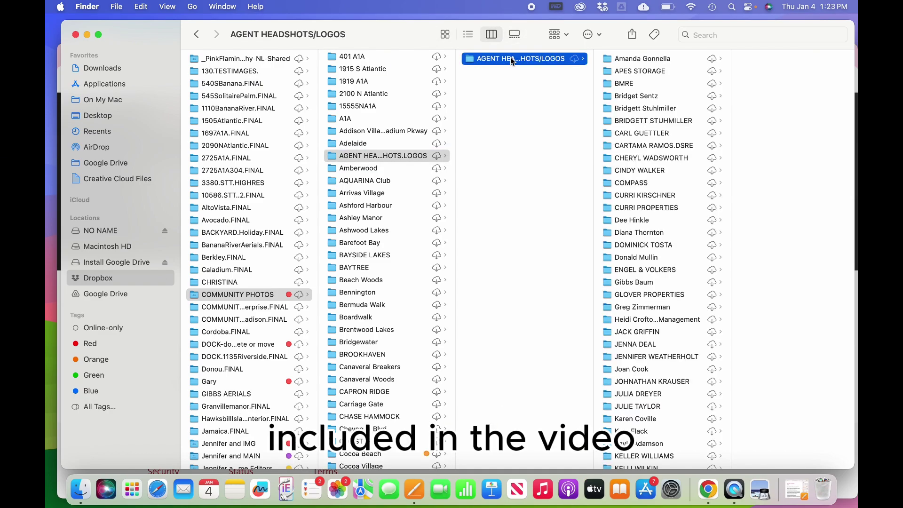
{"action": "left_click", "coordinate": [512, 60]}
{"action": "key", "text": "Return"}
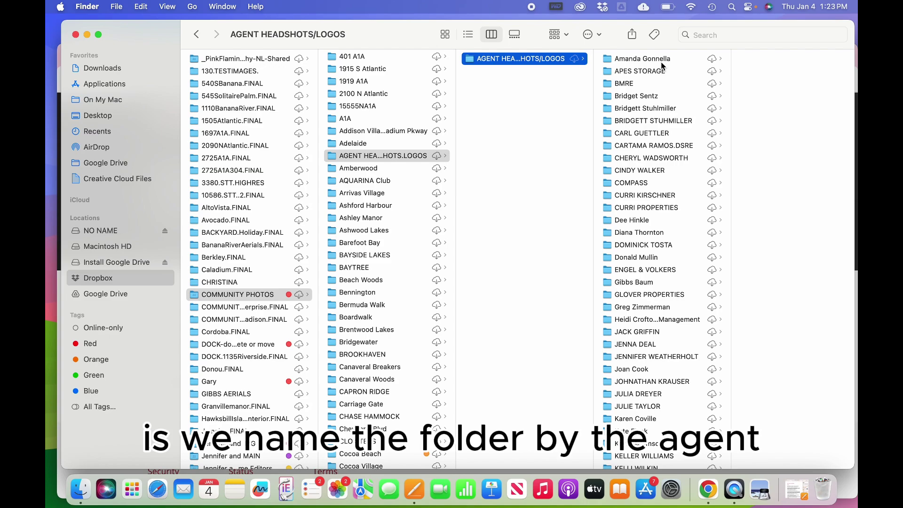
Step: Browse agent folders and preview one agent's brokerage logo and headshot photo
{"action": "left_click", "coordinate": [644, 59]}
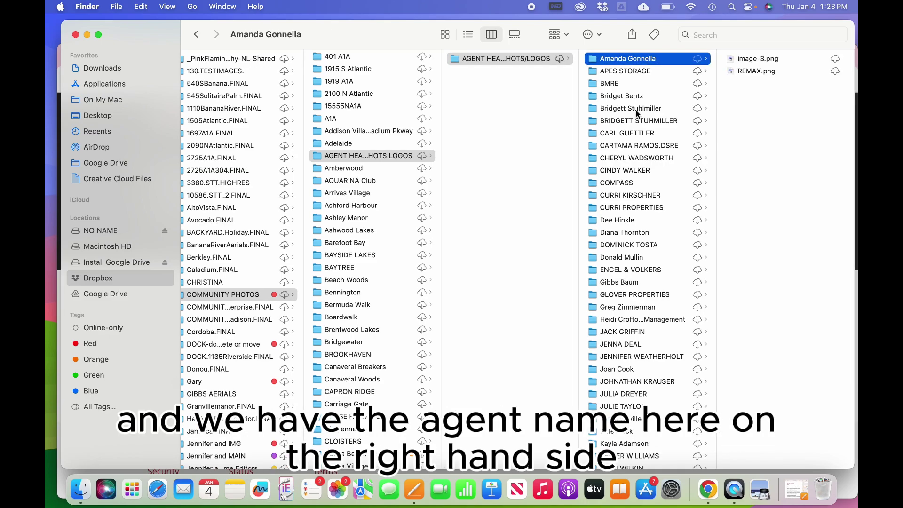
{"action": "left_click", "coordinate": [637, 121]}
{"action": "left_click", "coordinate": [630, 160]}
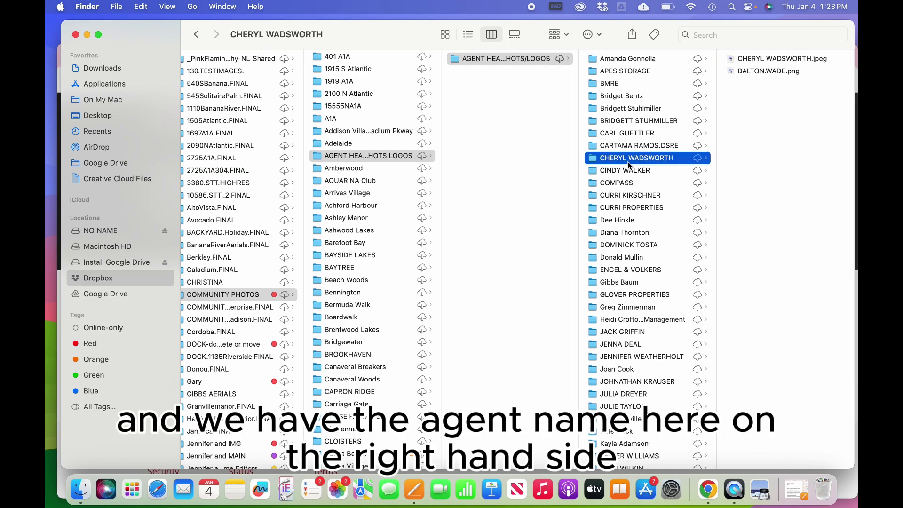
{"action": "left_click", "coordinate": [739, 71]}
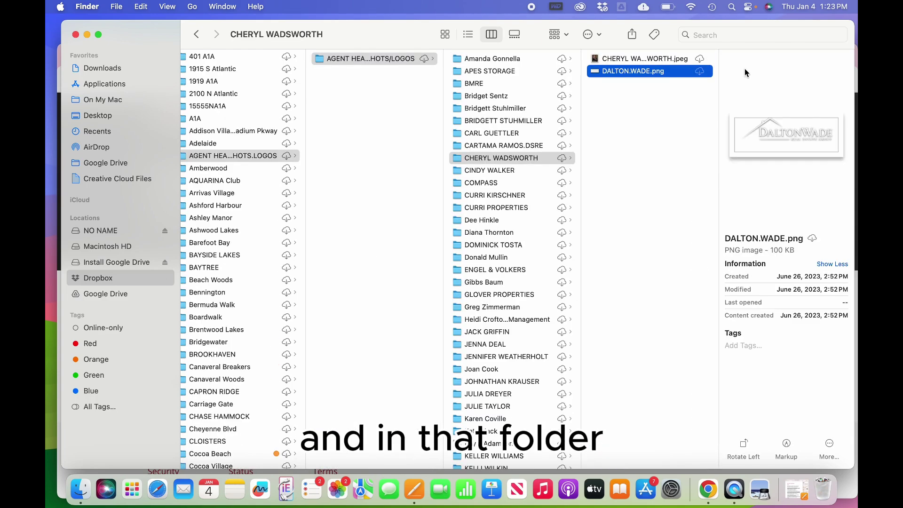
{"action": "left_click", "coordinate": [675, 58]}
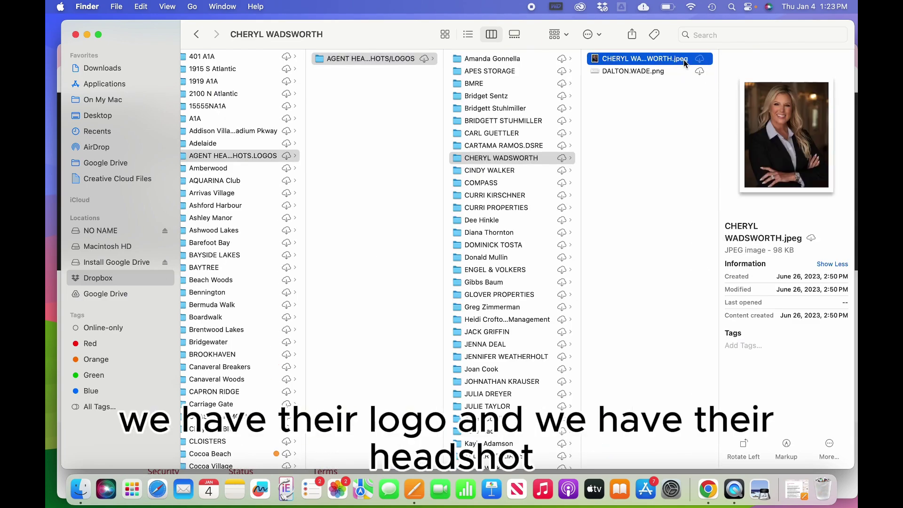
Step: Check other agents' folders, then select that agent's logo and headshot files together
{"action": "left_click", "coordinate": [514, 172]}
{"action": "left_click", "coordinate": [513, 146]}
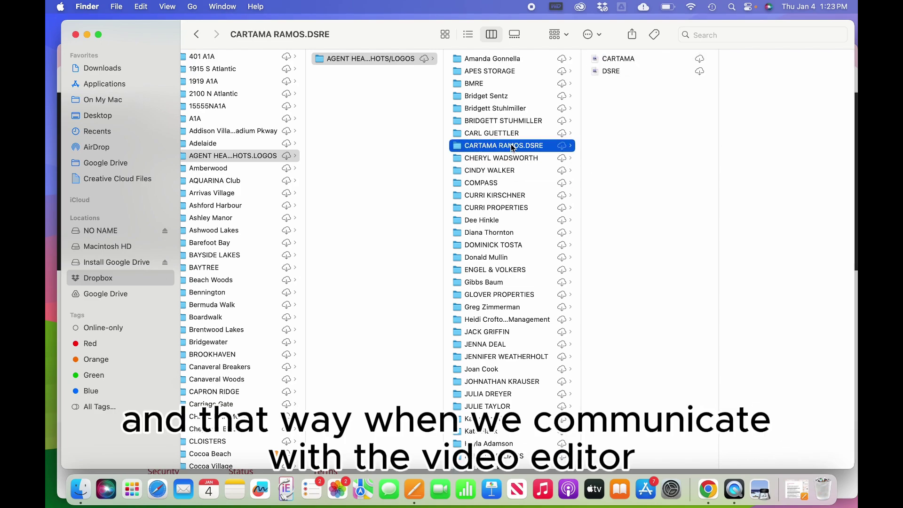
{"action": "left_click", "coordinate": [512, 159]}
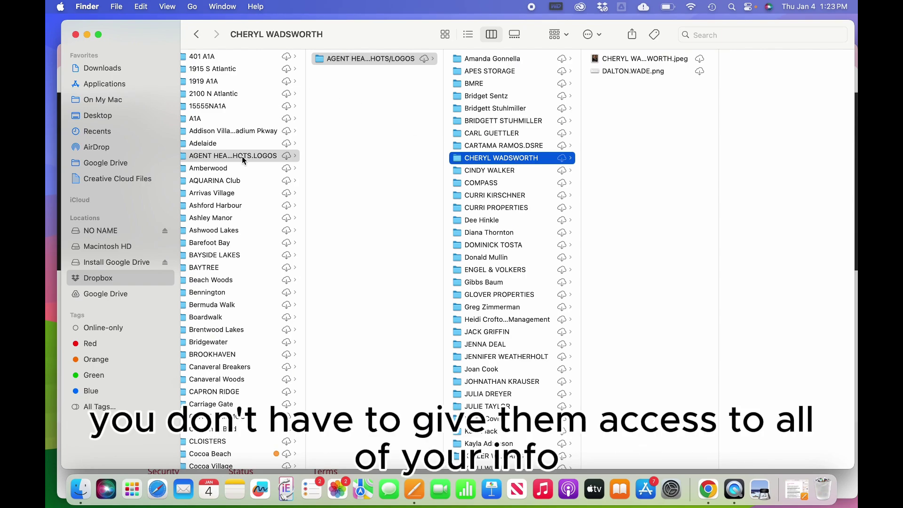
{"action": "left_click", "coordinate": [647, 72]}
{"action": "left_click", "coordinate": [644, 61], "text": "shift"}
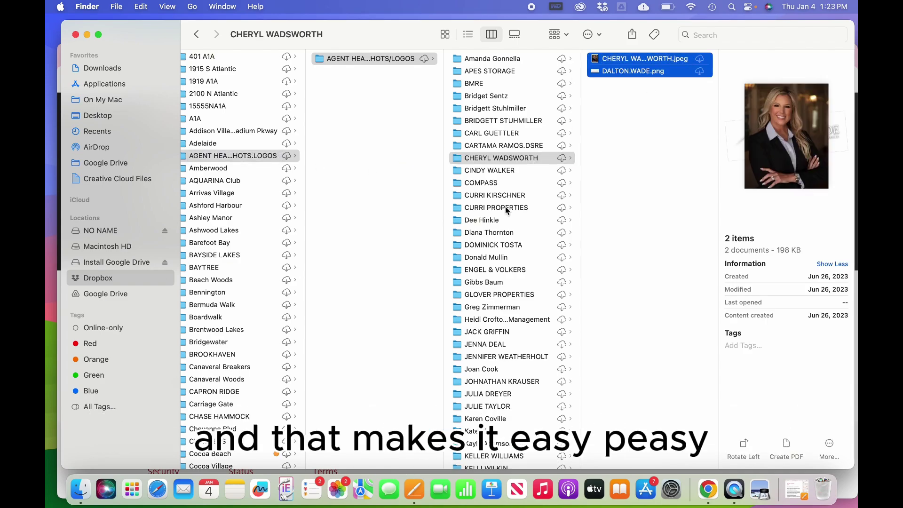
{"action": "left_click", "coordinate": [502, 229]}
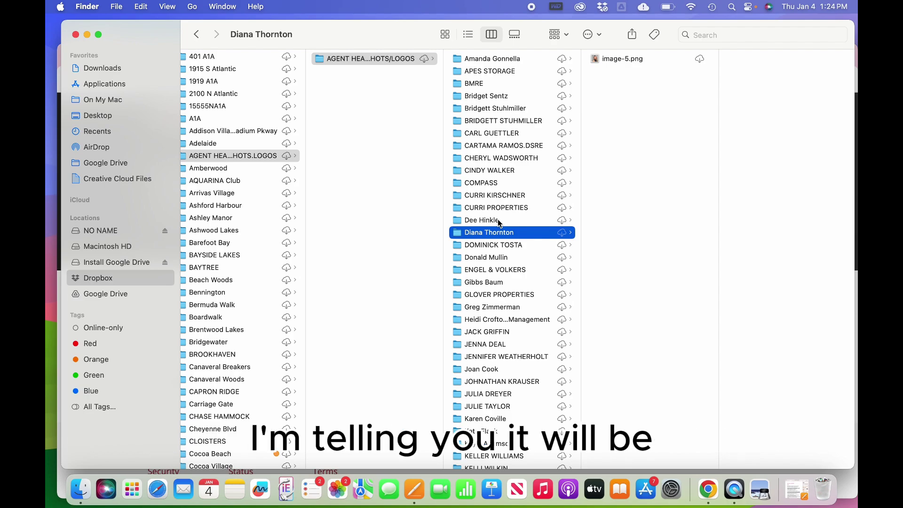
Step: Browse the shared folder list through COMMUNITY PHOTOS and another project folder
{"action": "scroll", "coordinate": [498, 221], "scroll_direction": "left", "scroll_amount": 3}
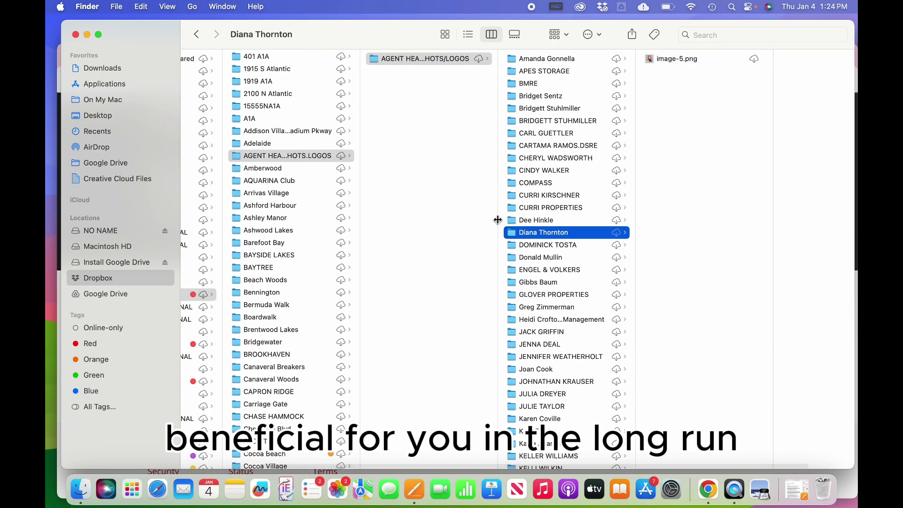
{"action": "scroll", "coordinate": [499, 221], "scroll_direction": "left", "scroll_amount": 5}
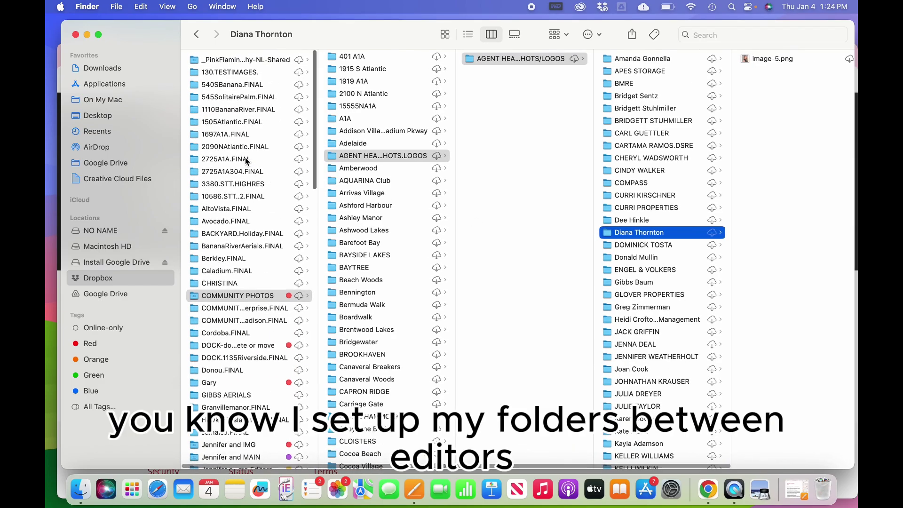
{"action": "scroll", "coordinate": [249, 164], "scroll_direction": "down", "scroll_amount": 5}
{"action": "scroll", "coordinate": [247, 161], "scroll_direction": "down", "scroll_amount": 3}
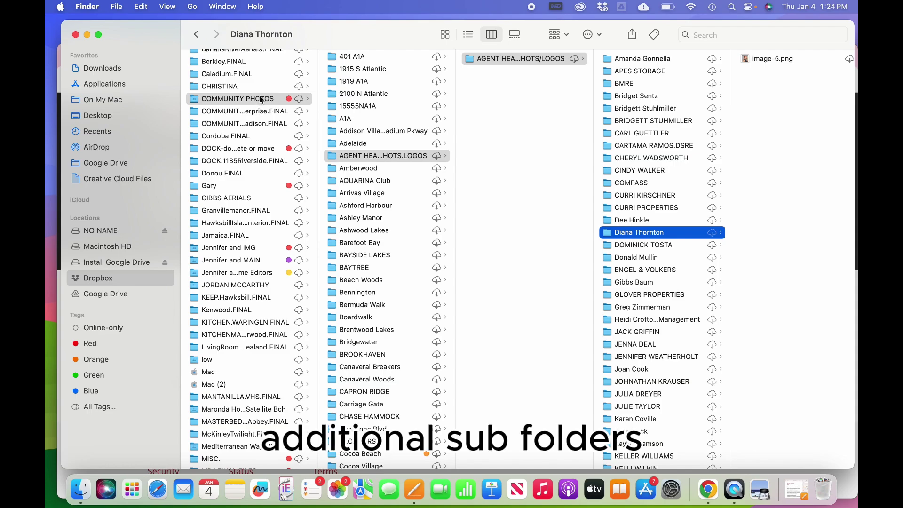
{"action": "left_click", "coordinate": [262, 99]}
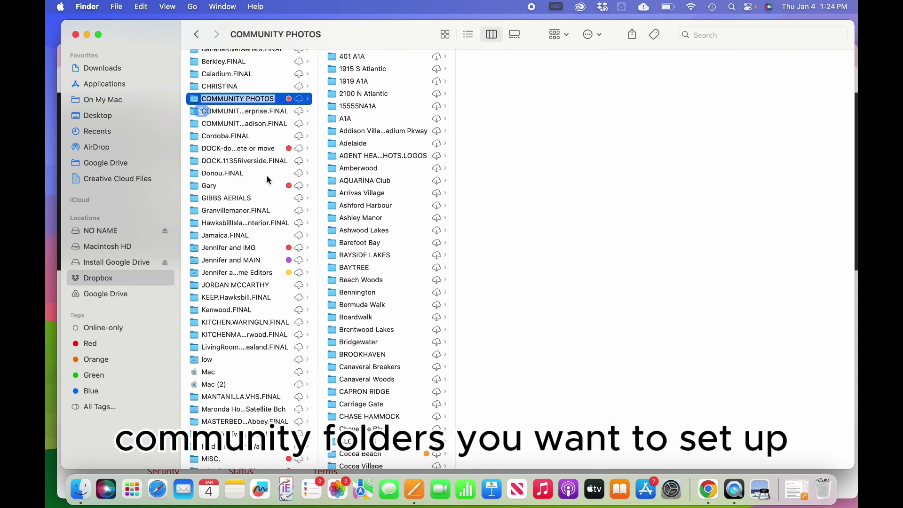
{"action": "scroll", "coordinate": [261, 226], "scroll_direction": "down", "scroll_amount": 1}
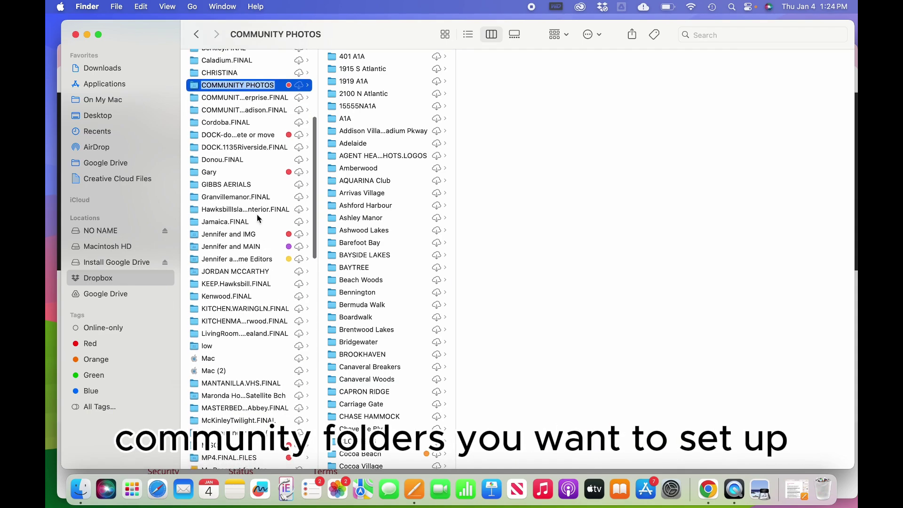
{"action": "left_click", "coordinate": [264, 173]}
Step: Open the editor's IMG, MAIN, and Jennifer and Photo Home Editors folders
{"action": "left_click", "coordinate": [266, 233]}
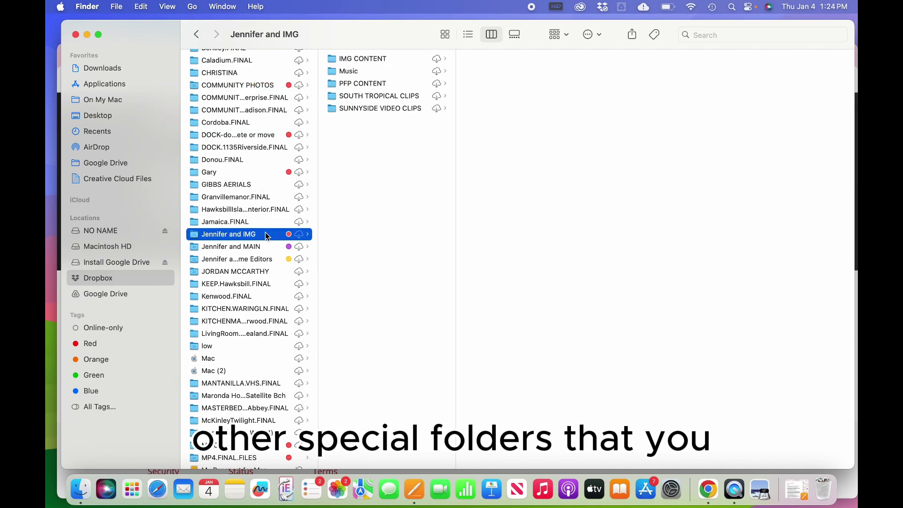
{"action": "left_click", "coordinate": [265, 248]}
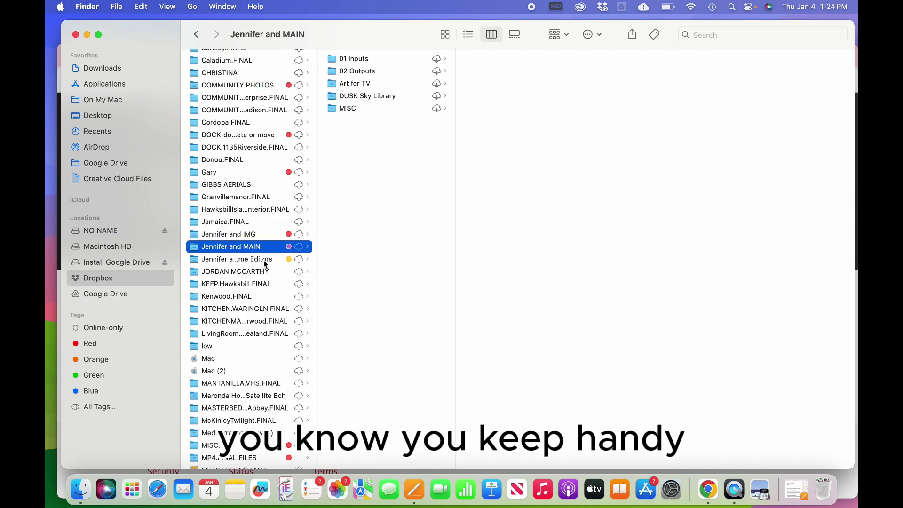
{"action": "left_click", "coordinate": [266, 263]}
{"action": "scroll", "coordinate": [254, 305], "scroll_direction": "down", "scroll_amount": 3}
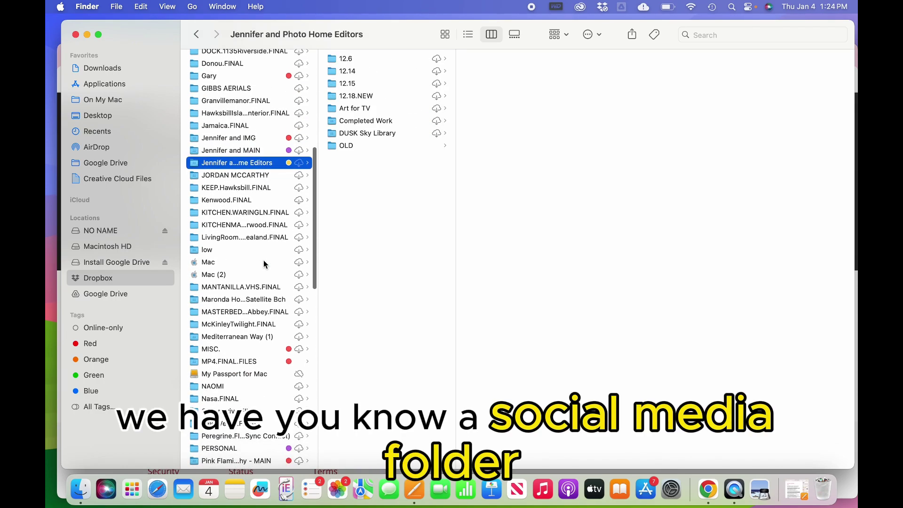
{"action": "scroll", "coordinate": [240, 362], "scroll_direction": "down", "scroll_amount": 4}
{"action": "scroll", "coordinate": [240, 371], "scroll_direction": "down", "scroll_amount": 2}
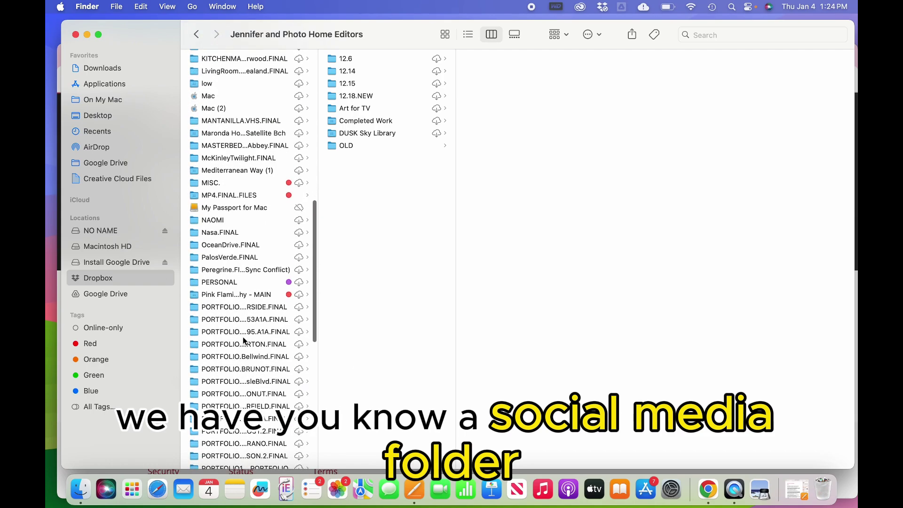
Step: Open Pink Flamingo Photography - MAIN, then PERSONAL, scrolling the list back to the top
{"action": "left_click", "coordinate": [262, 300]}
{"action": "scroll", "coordinate": [370, 270], "scroll_direction": "down", "scroll_amount": 5}
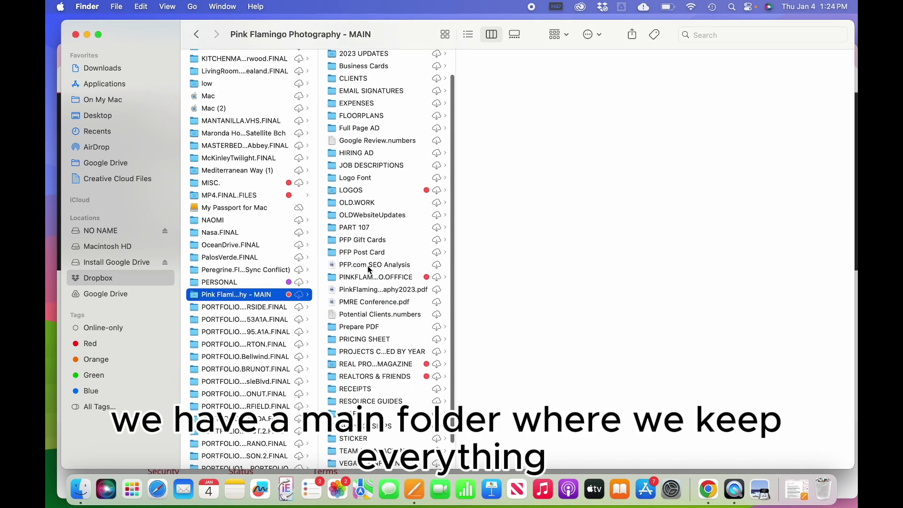
{"action": "scroll", "coordinate": [370, 270], "scroll_direction": "up", "scroll_amount": 5}
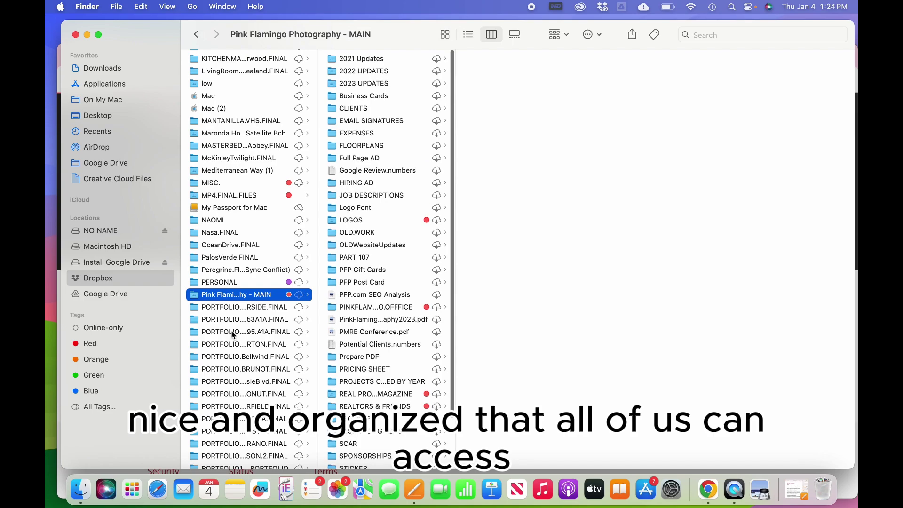
{"action": "left_click", "coordinate": [227, 283]}
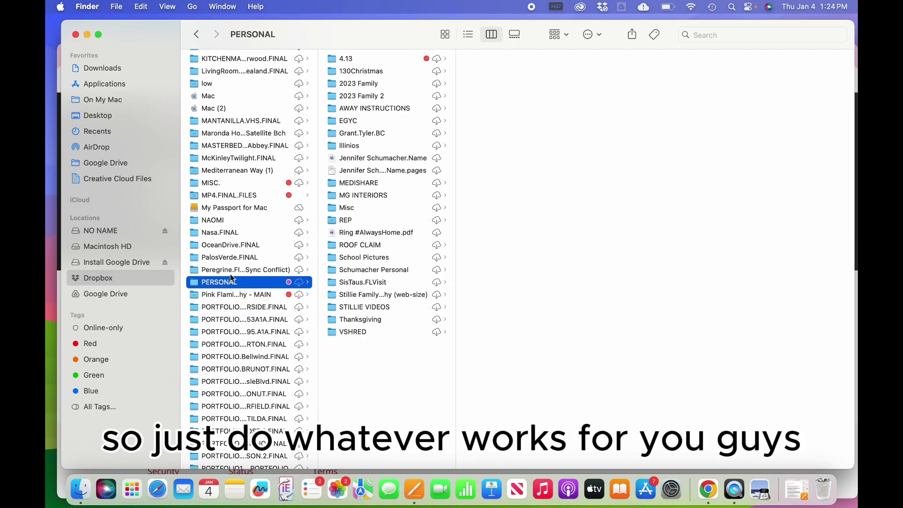
{"action": "scroll", "coordinate": [258, 182], "scroll_direction": "up", "scroll_amount": 5}
{"action": "scroll", "coordinate": [258, 181], "scroll_direction": "up", "scroll_amount": 15}
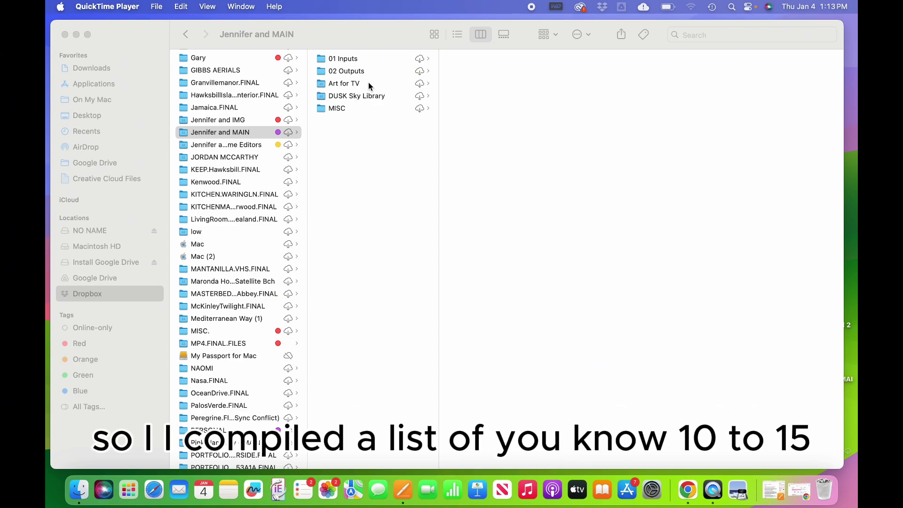
Step: Open Art for TV and preview SEAHUNT, PELICAN, PALM.1 and Coastal.4 through Coastal.1
{"action": "left_click", "coordinate": [368, 83]}
{"action": "left_click", "coordinate": [368, 82]}
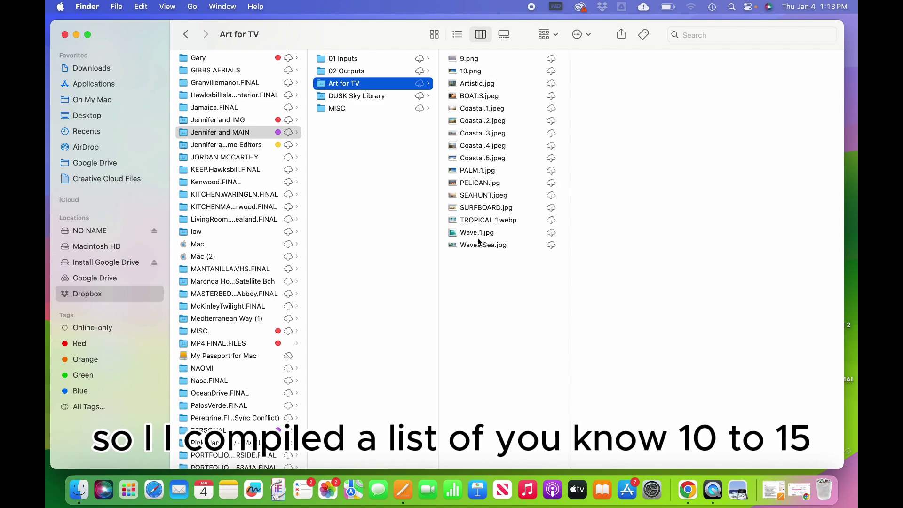
{"action": "left_click", "coordinate": [482, 196]}
{"action": "left_click", "coordinate": [483, 184]}
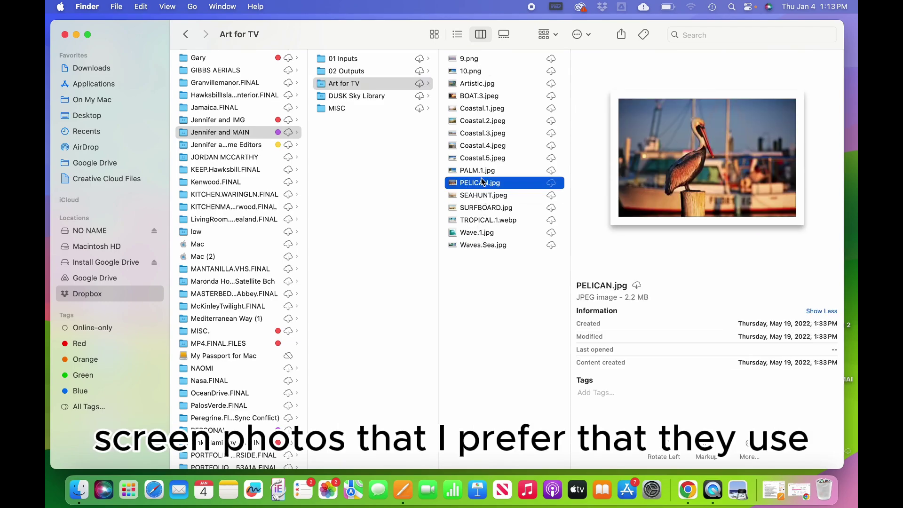
{"action": "left_click", "coordinate": [485, 170]}
{"action": "left_click", "coordinate": [484, 144]}
{"action": "left_click", "coordinate": [484, 134]}
{"action": "left_click", "coordinate": [484, 121]}
{"action": "left_click", "coordinate": [483, 110]}
Step: Preview 10.png, Coastal.4, PELICAN, TROPICAL.1.webp, Wave.1 and Waves.Sea in Art for TV
{"action": "left_click", "coordinate": [474, 75]}
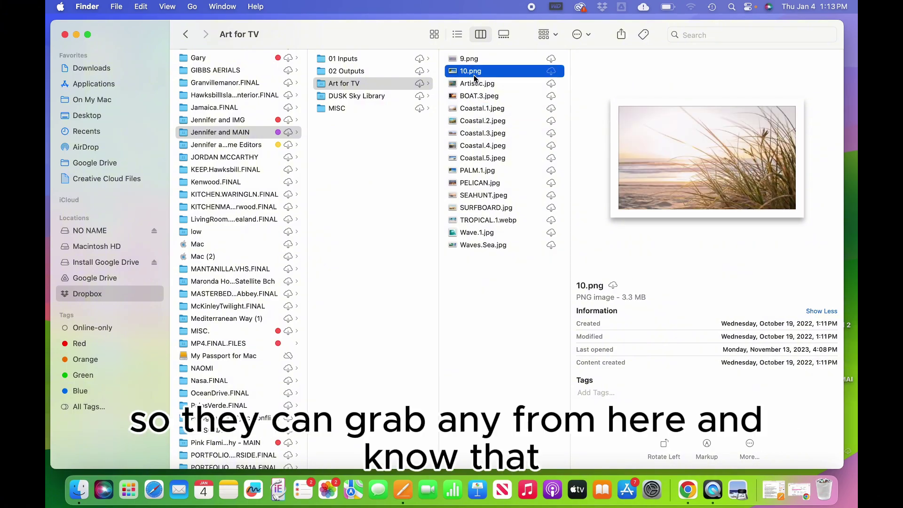
{"action": "left_click", "coordinate": [484, 144]}
{"action": "left_click", "coordinate": [483, 185]}
{"action": "left_click", "coordinate": [485, 219]}
{"action": "left_click", "coordinate": [485, 232]}
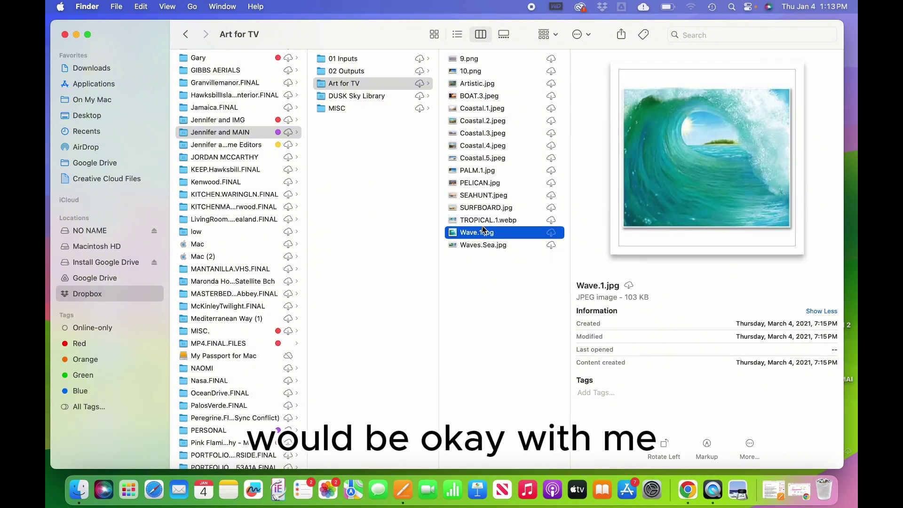
{"action": "left_click", "coordinate": [484, 244]}
Step: Open DUSK Sky Library and preview sky images 1, 2, 4, 6, 10, 12 and 14–18
{"action": "left_click", "coordinate": [393, 99]}
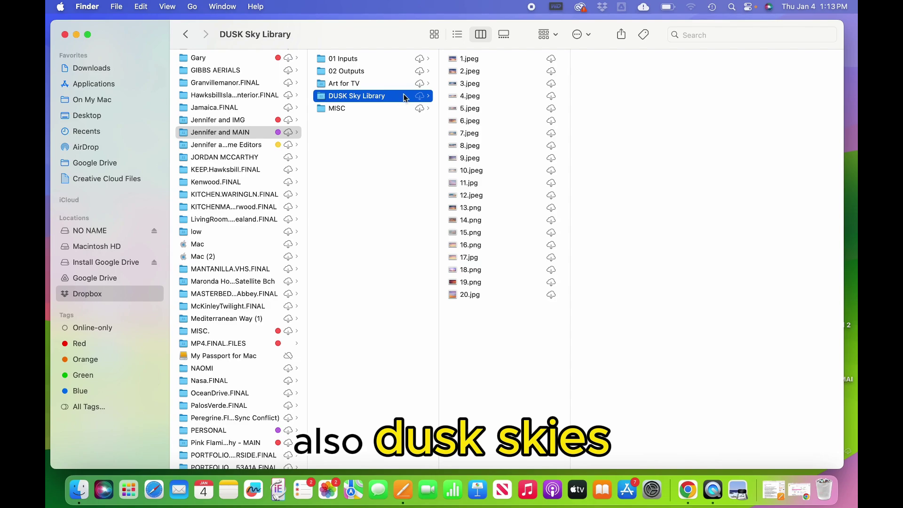
{"action": "left_click", "coordinate": [478, 60]}
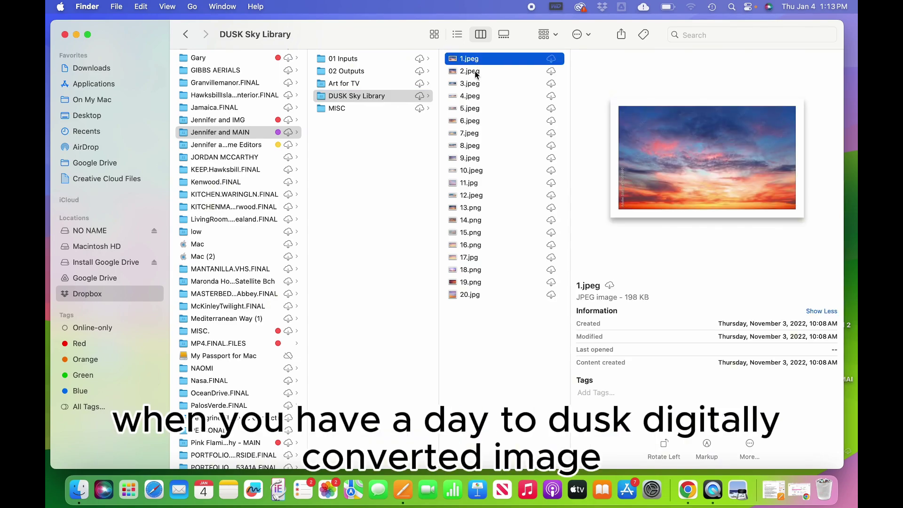
{"action": "left_click", "coordinate": [475, 73]}
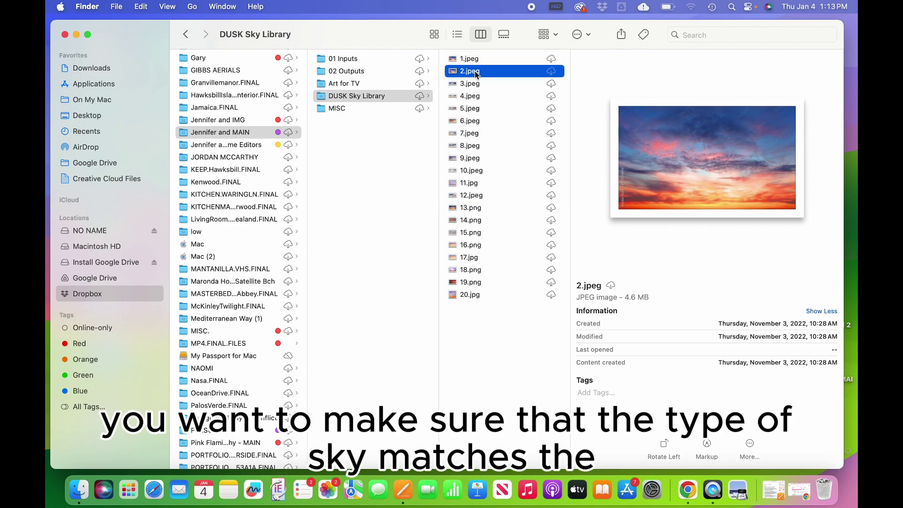
{"action": "left_click", "coordinate": [475, 97]}
{"action": "left_click", "coordinate": [473, 121]}
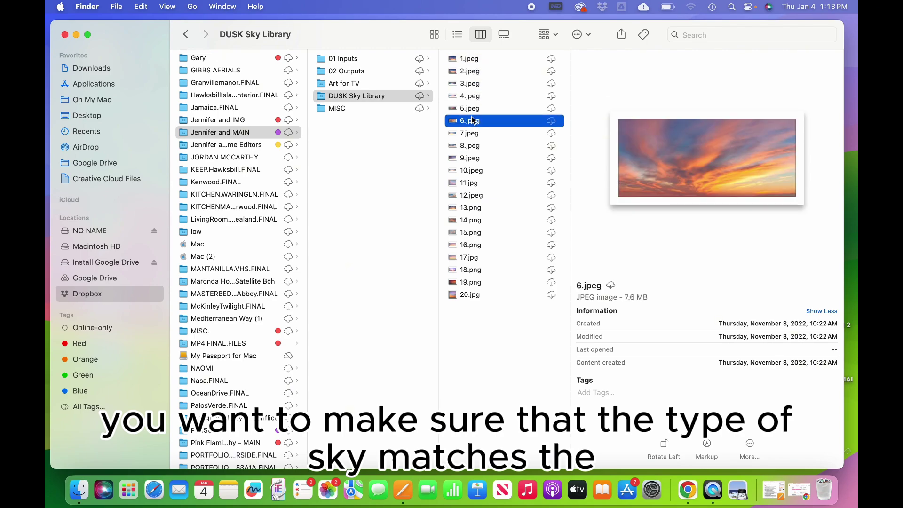
{"action": "left_click", "coordinate": [474, 172]}
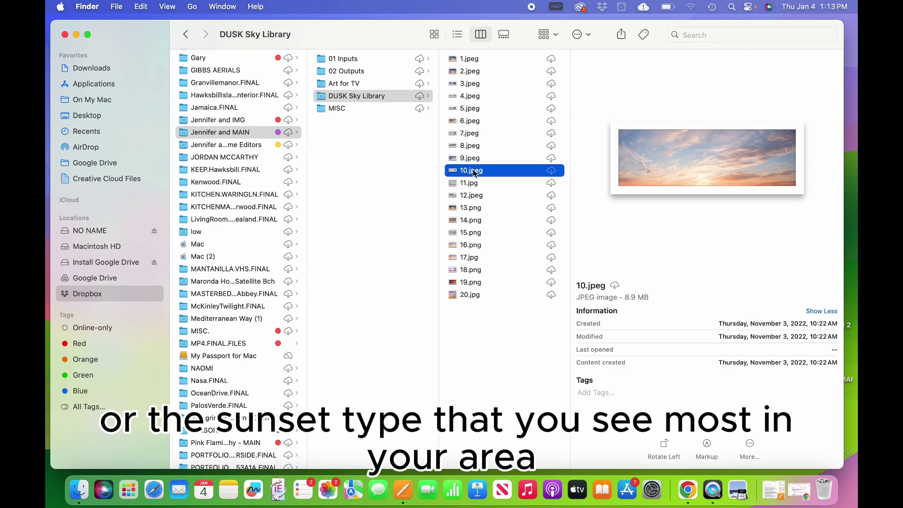
{"action": "left_click", "coordinate": [473, 196]}
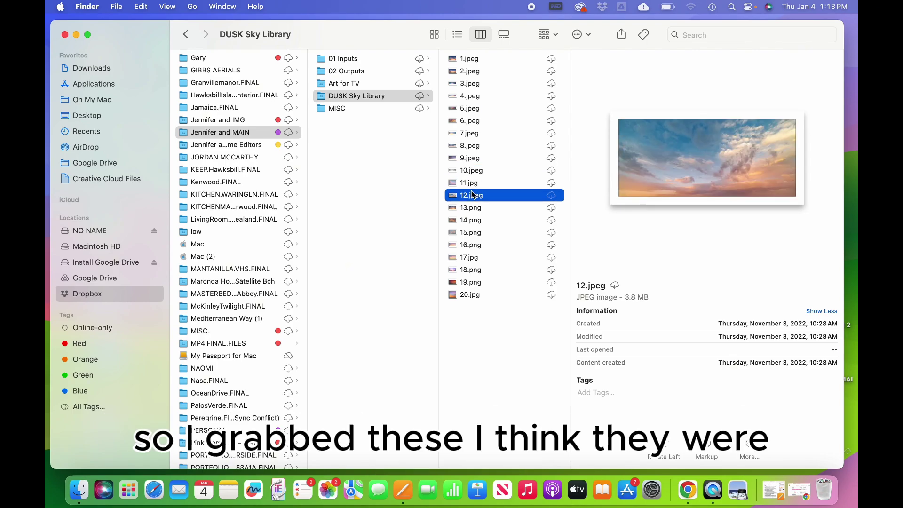
{"action": "left_click", "coordinate": [470, 221]}
{"action": "left_click", "coordinate": [469, 233]}
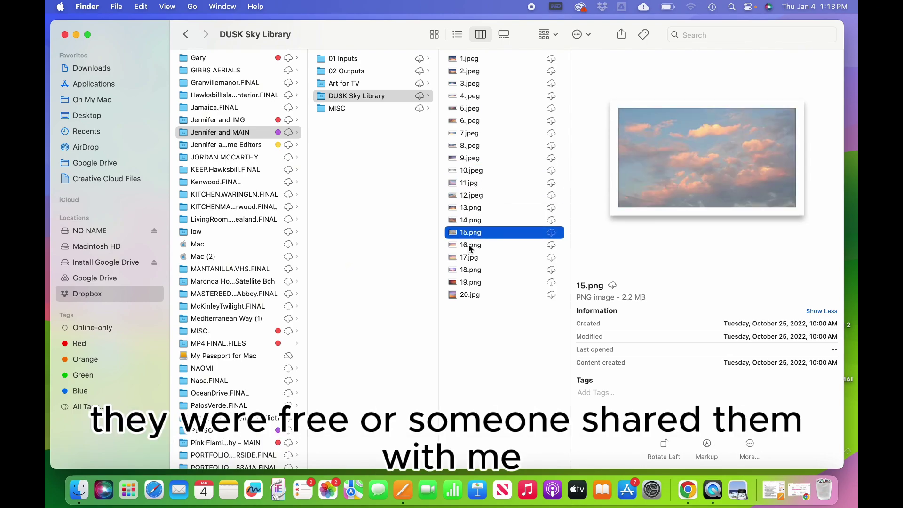
{"action": "left_click", "coordinate": [468, 244]}
{"action": "left_click", "coordinate": [470, 257]}
{"action": "left_click", "coordinate": [469, 269]}
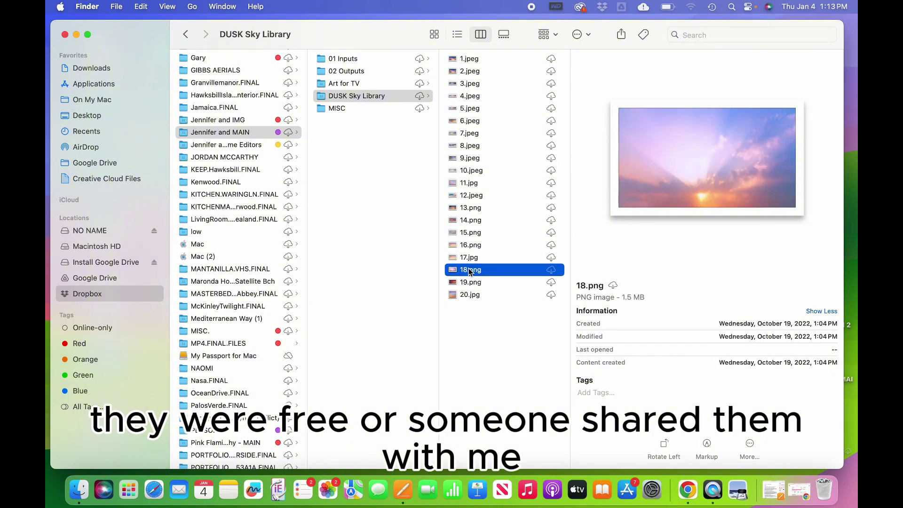
Step: Re-check sky images 15, 11, 10, 9, 4, 16, 17, 18 and the dark red 19.png
{"action": "left_click", "coordinate": [469, 234]}
{"action": "left_click", "coordinate": [469, 184]}
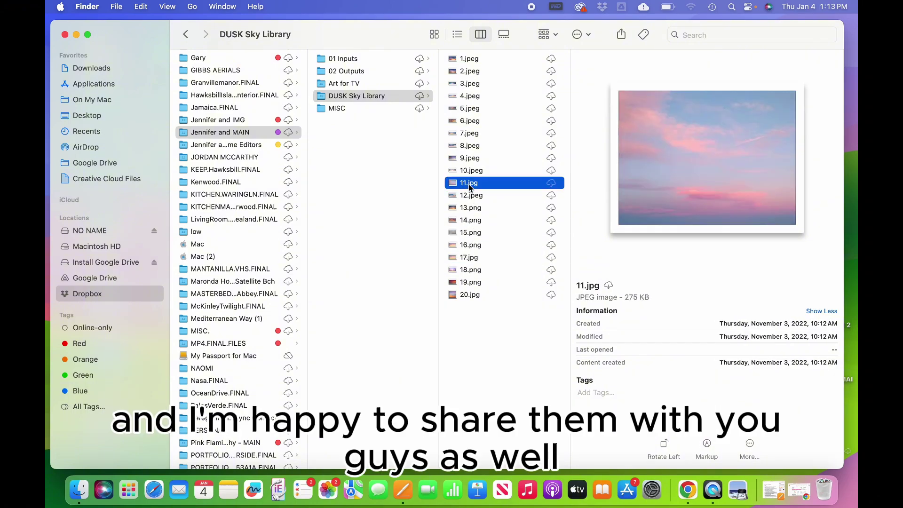
{"action": "left_click", "coordinate": [472, 170]}
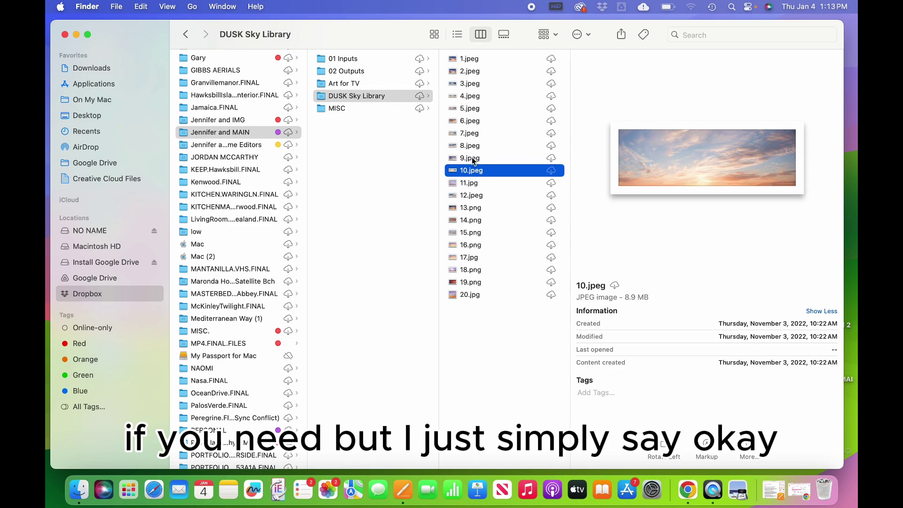
{"action": "left_click", "coordinate": [472, 158]}
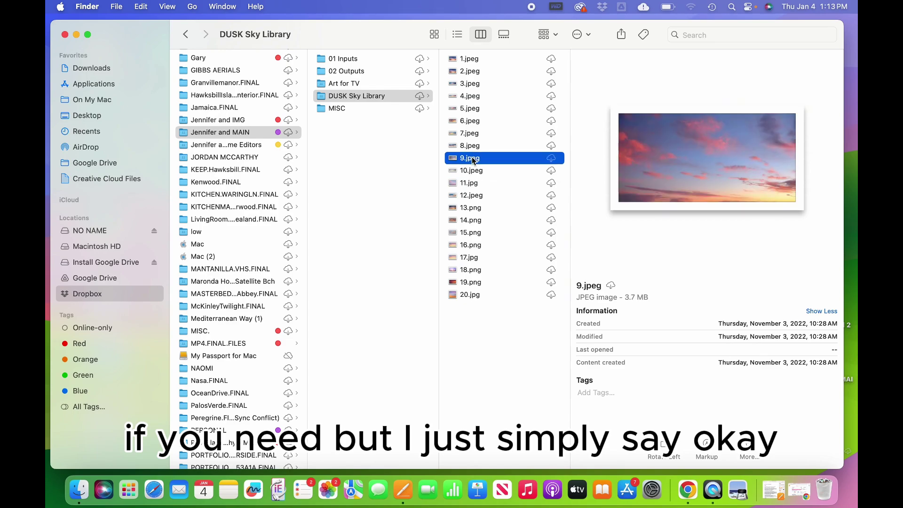
{"action": "left_click", "coordinate": [471, 96]}
{"action": "left_click", "coordinate": [472, 245]}
{"action": "left_click", "coordinate": [471, 257]}
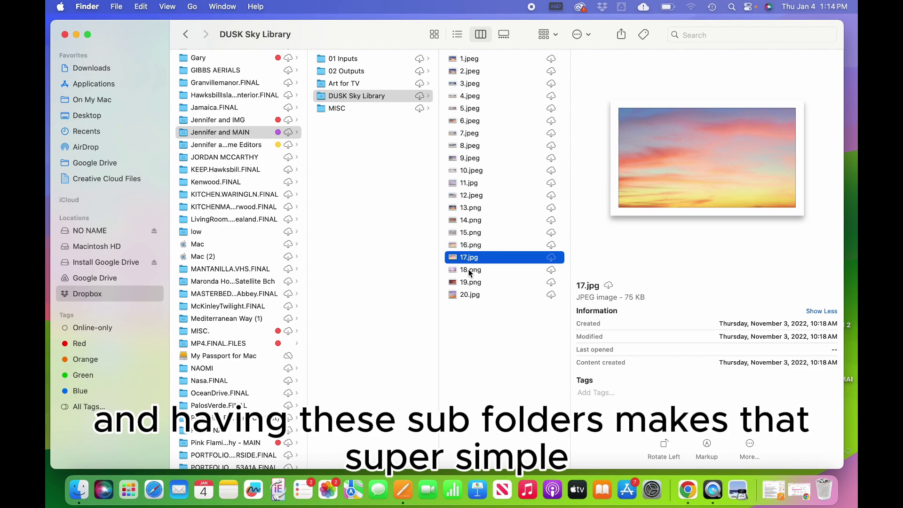
{"action": "left_click", "coordinate": [469, 271]}
{"action": "left_click", "coordinate": [469, 282]}
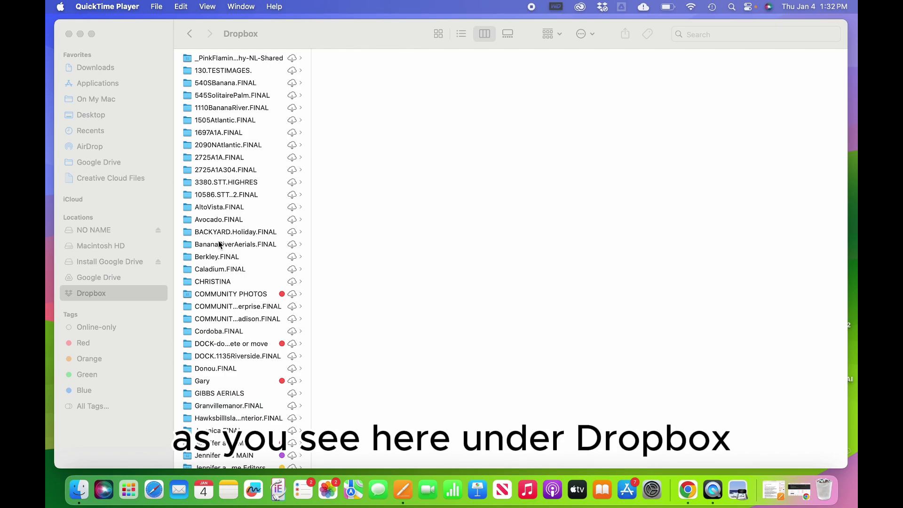
Step: Scroll the top-level Dropbox folder list, 130.TESTIMAGES. through Jamaica.FINAL, all online-only
{"action": "left_click", "coordinate": [145, 299]}
{"action": "scroll", "coordinate": [240, 216], "scroll_direction": "down", "scroll_amount": 10}
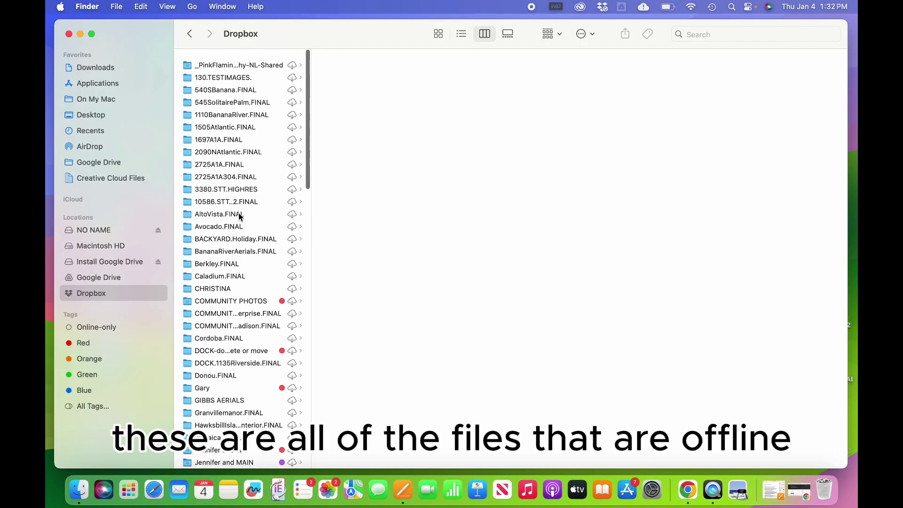
{"action": "scroll", "coordinate": [240, 215], "scroll_direction": "down", "scroll_amount": 12}
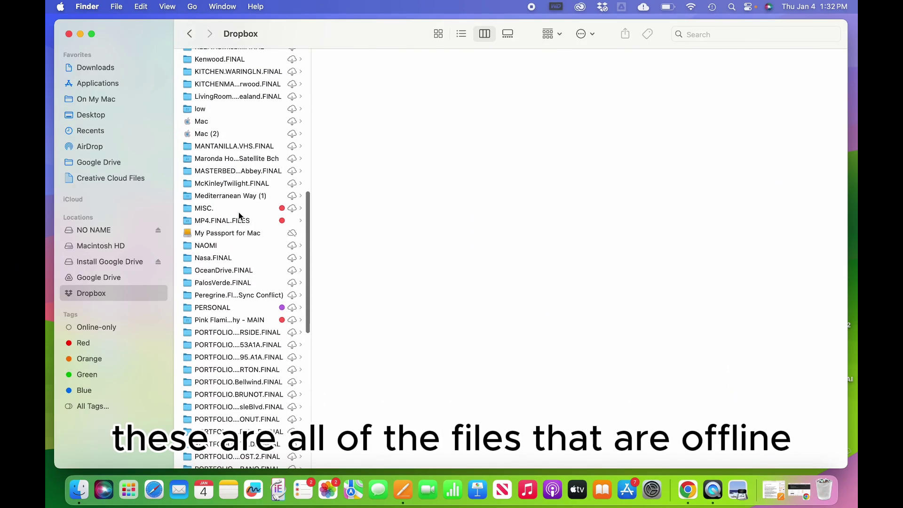
{"action": "scroll", "coordinate": [238, 213], "scroll_direction": "down", "scroll_amount": 10}
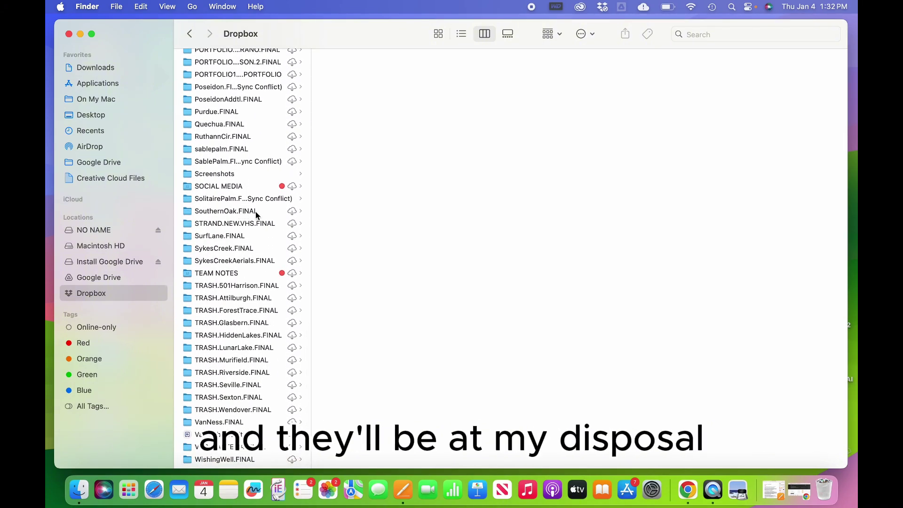
{"action": "scroll", "coordinate": [255, 211], "scroll_direction": "up", "scroll_amount": 20}
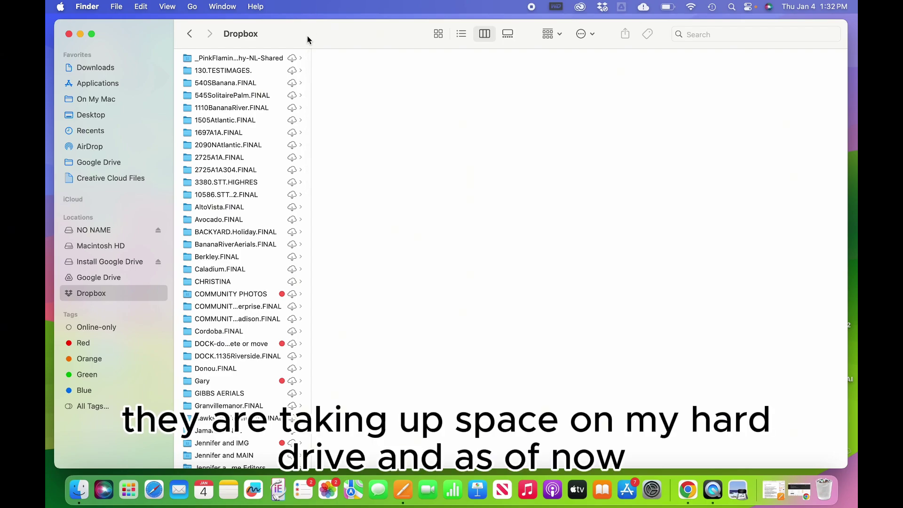
{"action": "scroll", "coordinate": [292, 282], "scroll_direction": "down", "scroll_amount": 15}
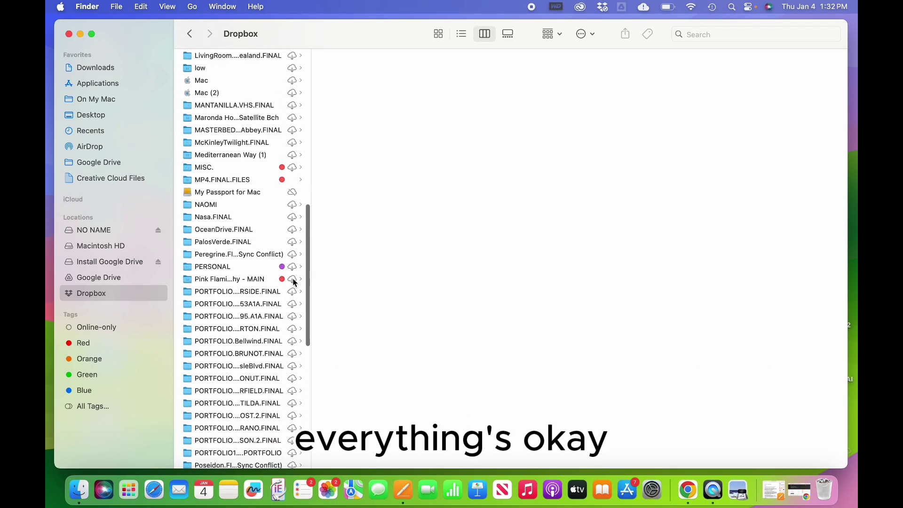
{"action": "scroll", "coordinate": [294, 282], "scroll_direction": "up", "scroll_amount": 15}
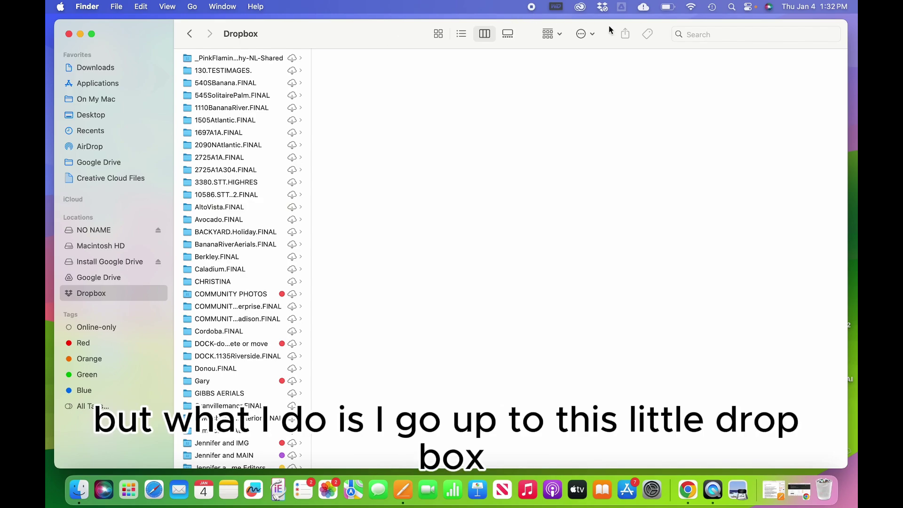
Step: Open Dropbox Preferences from the menu-bar account menu and show the Sync tab
{"action": "left_click", "coordinate": [603, 8]}
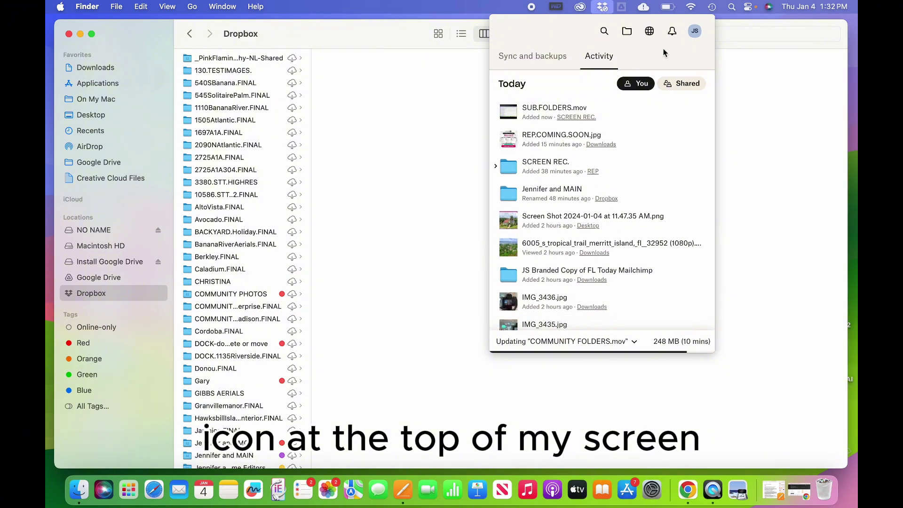
{"action": "left_click", "coordinate": [694, 34]}
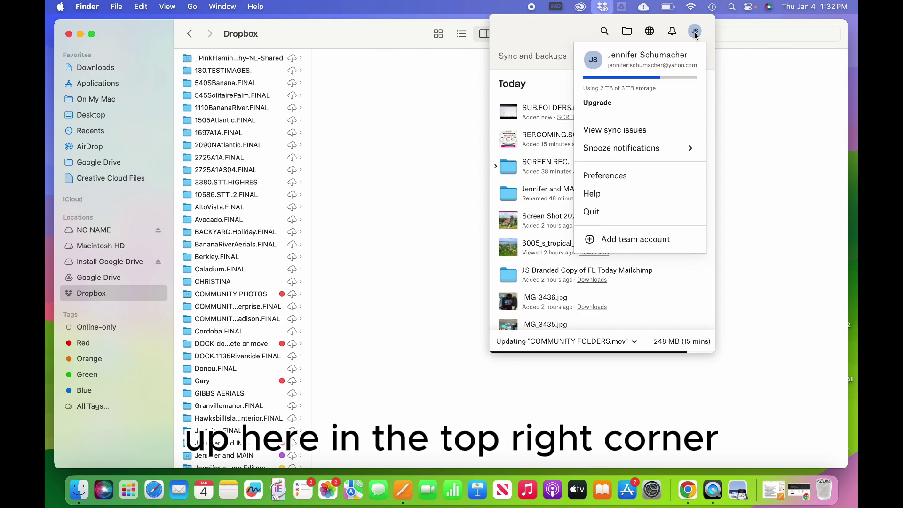
{"action": "left_click", "coordinate": [631, 177]}
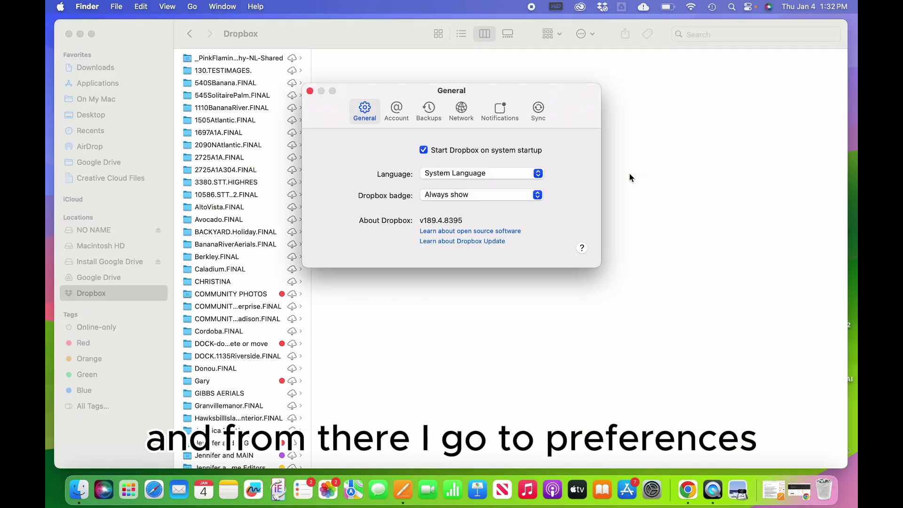
{"action": "left_click", "coordinate": [541, 113]}
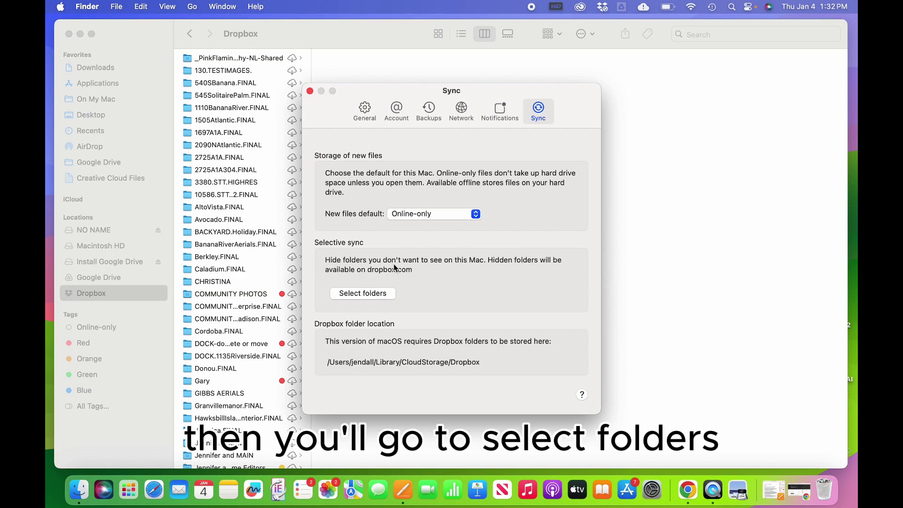
Step: In selective sync, uncheck 1110BananaRiver.FINAL, 1697A1A.FINAL and 2090NAtlantic.FINAL, then confirm the update
{"action": "left_click", "coordinate": [376, 294]}
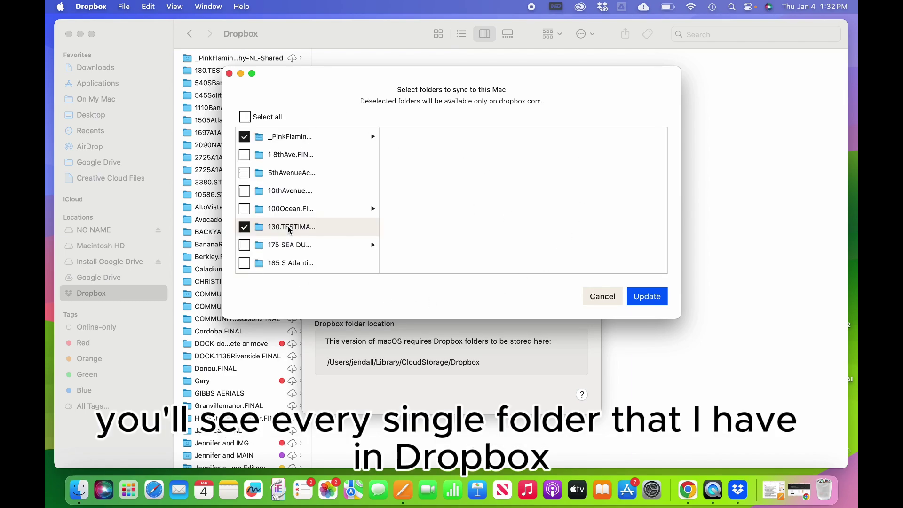
{"action": "scroll", "coordinate": [289, 228], "scroll_direction": "down", "scroll_amount": 3}
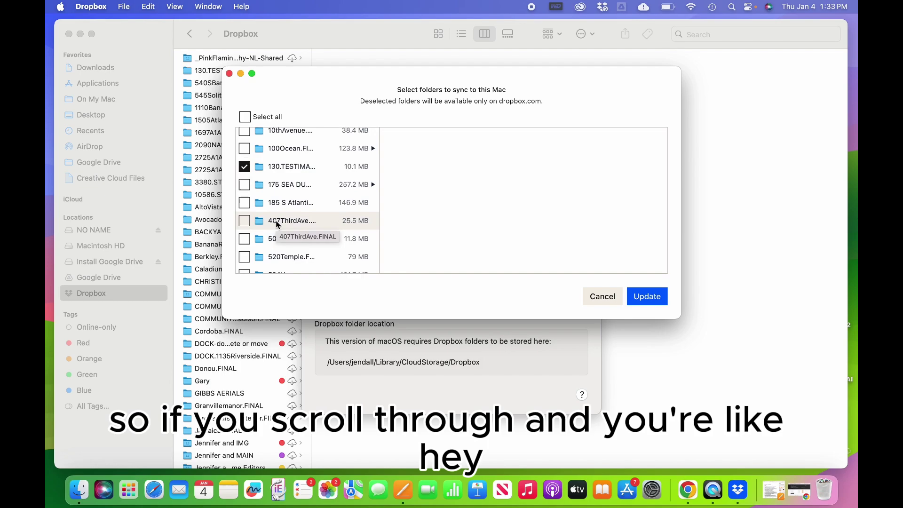
{"action": "scroll", "coordinate": [276, 220], "scroll_direction": "down", "scroll_amount": 10}
{"action": "scroll", "coordinate": [275, 220], "scroll_direction": "down", "scroll_amount": 2}
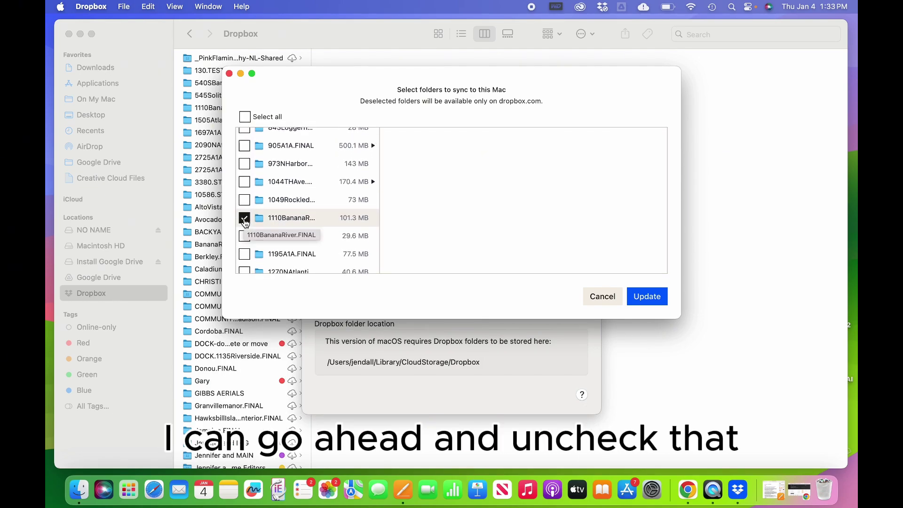
{"action": "left_click", "coordinate": [244, 221]}
{"action": "scroll", "coordinate": [244, 221], "scroll_direction": "down", "scroll_amount": 5}
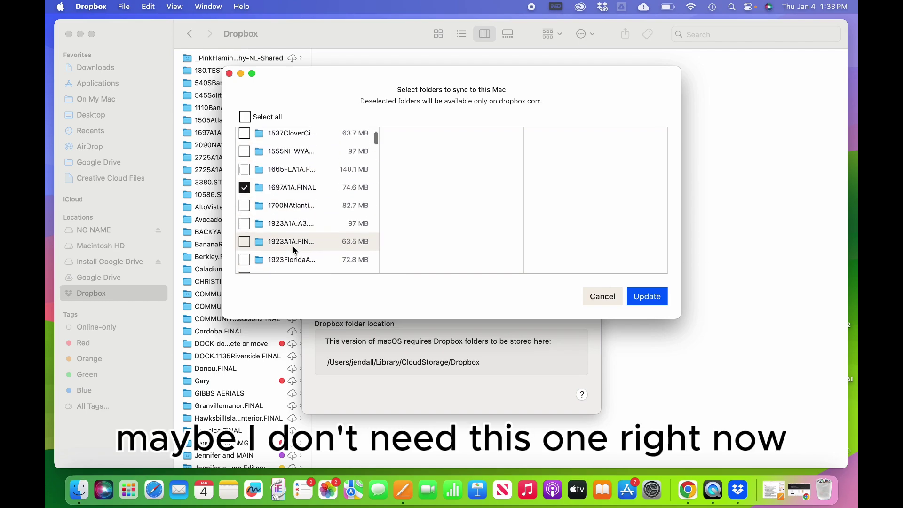
{"action": "left_click", "coordinate": [245, 187]}
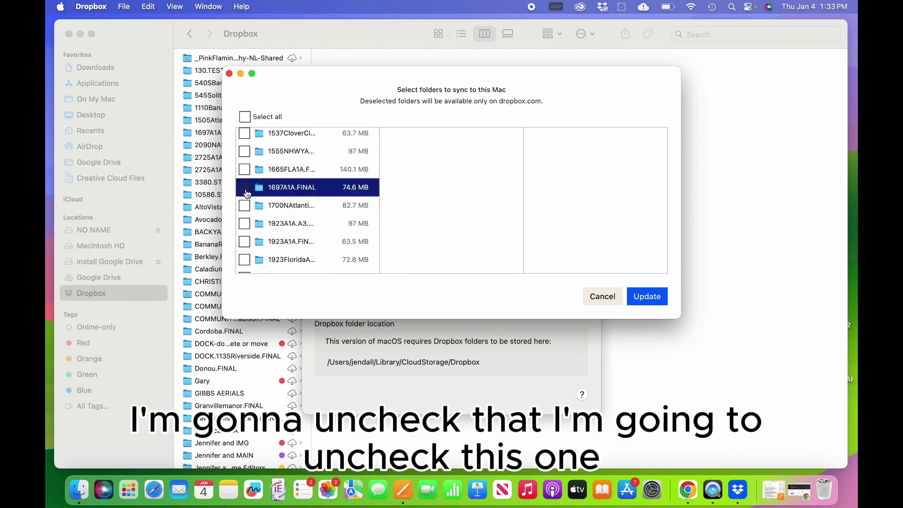
{"action": "scroll", "coordinate": [250, 212], "scroll_direction": "down", "scroll_amount": 4}
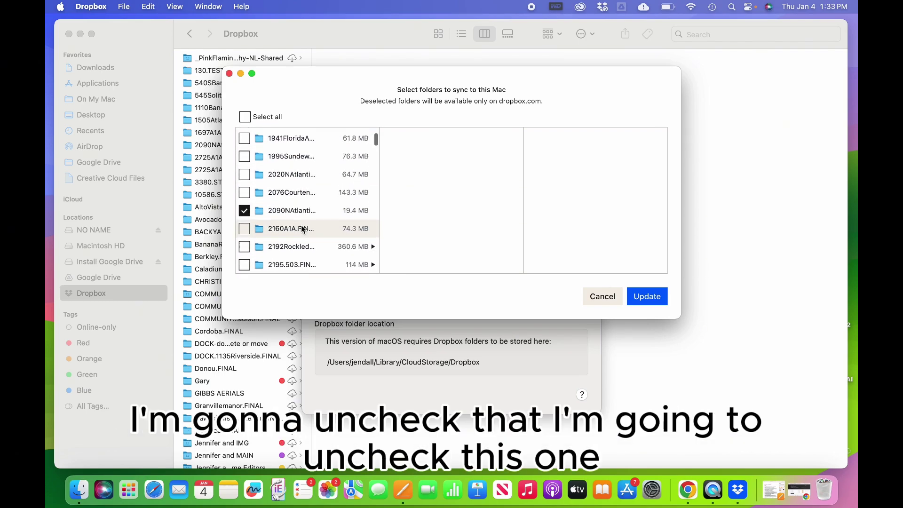
{"action": "left_click", "coordinate": [244, 210]}
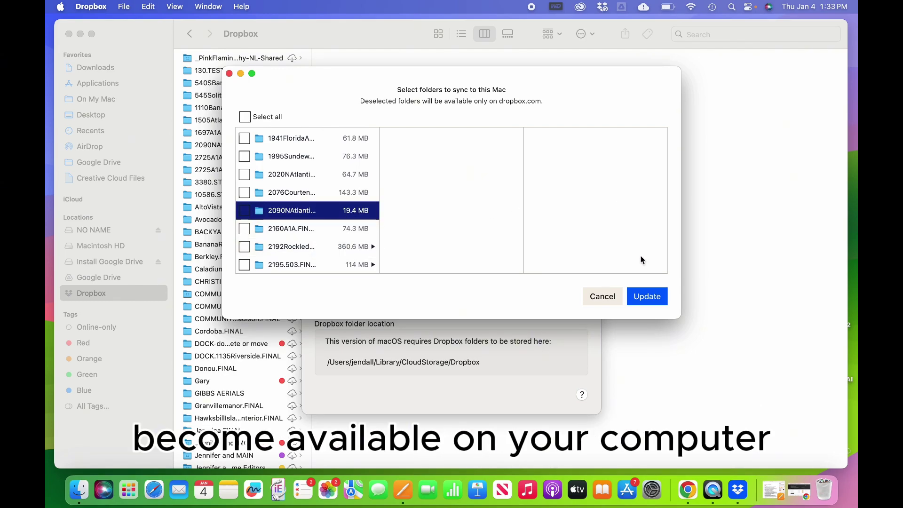
{"action": "left_click", "coordinate": [645, 296]}
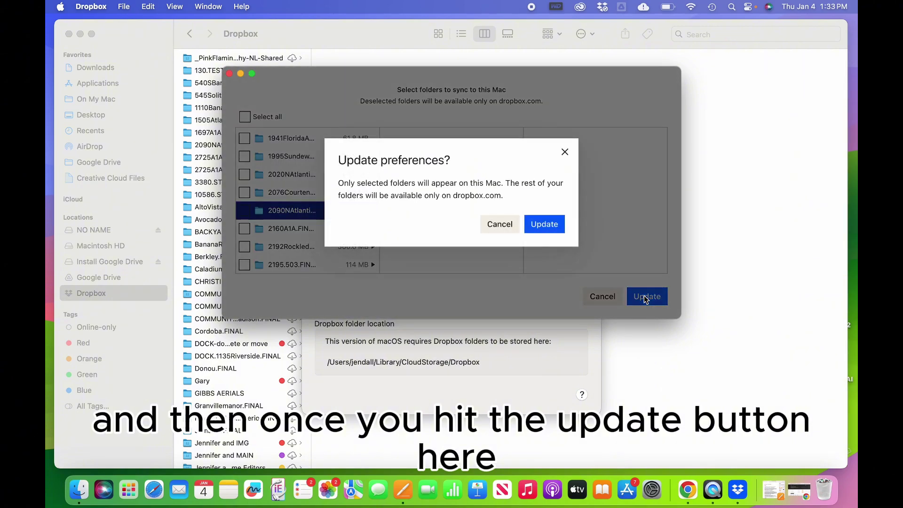
{"action": "left_click", "coordinate": [544, 224]}
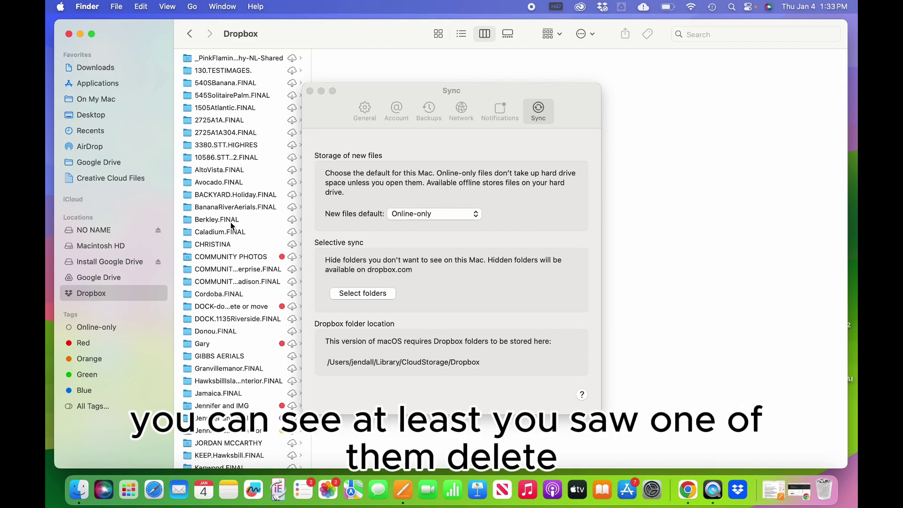
Step: Close the Dropbox Sync preferences window and scroll Finder's online-only Dropbox folder list
{"action": "scroll", "coordinate": [231, 225], "scroll_direction": "down", "scroll_amount": 15}
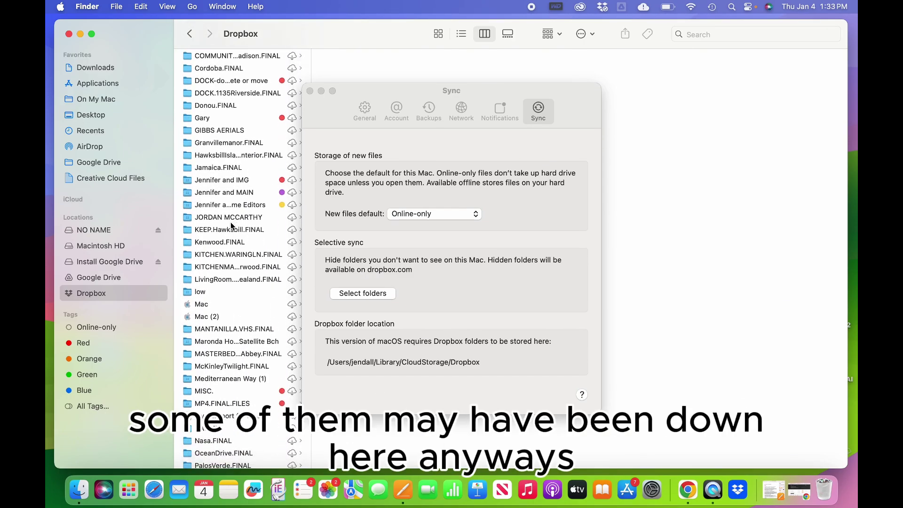
{"action": "scroll", "coordinate": [231, 225], "scroll_direction": "up", "scroll_amount": 15}
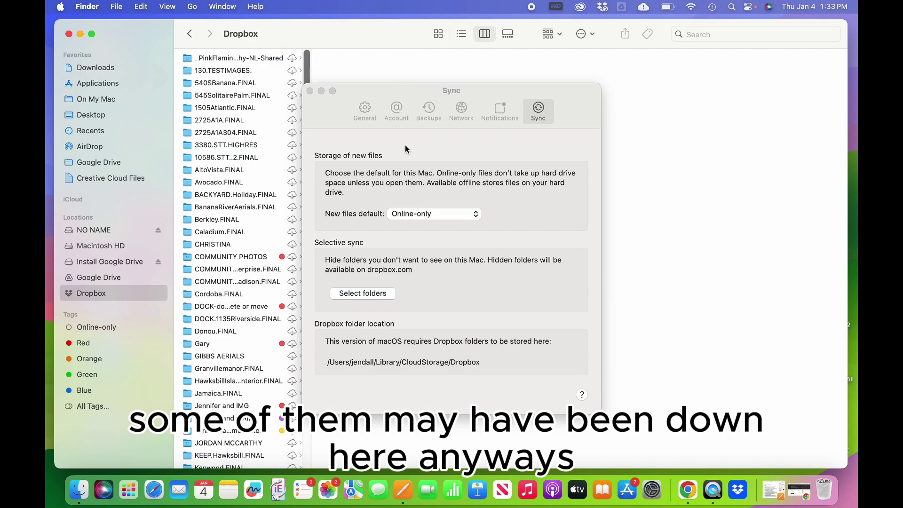
{"action": "left_click", "coordinate": [310, 92]}
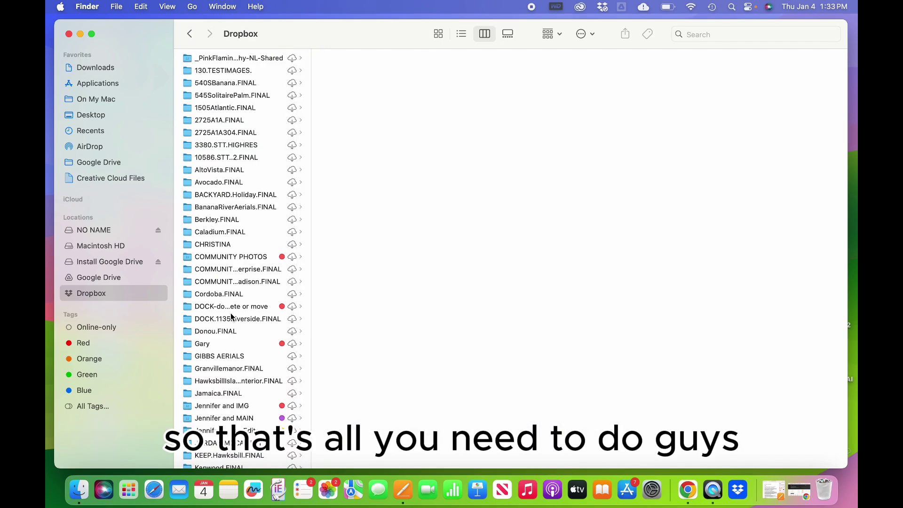
{"action": "scroll", "coordinate": [231, 316], "scroll_direction": "down", "scroll_amount": 10}
{"action": "scroll", "coordinate": [232, 317], "scroll_direction": "down", "scroll_amount": 8}
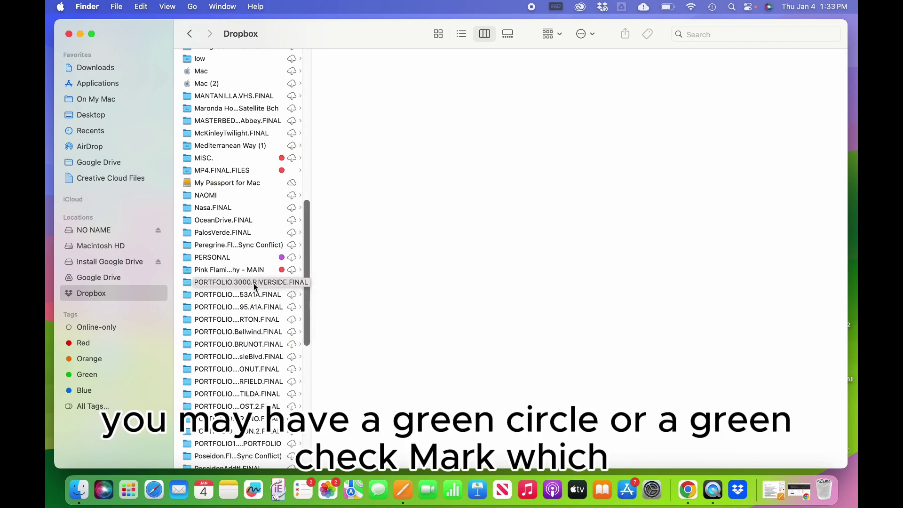
Step: Make PORTFOLIO.3000.RIVERSIDE.FINAL online-only, leaving its INTERIOR subfolder and DSC/Photo JPGs cloud-only
{"action": "left_click", "coordinate": [188, 283]}
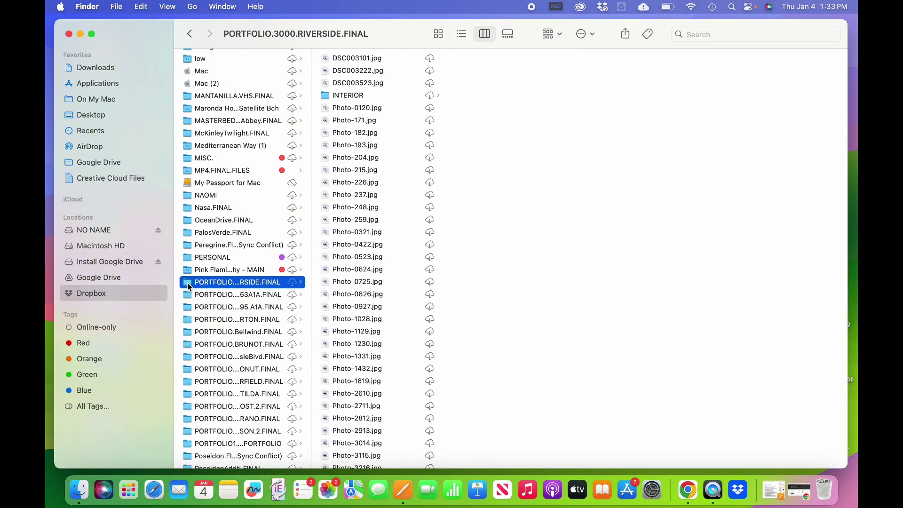
{"action": "right_click", "coordinate": [188, 284]}
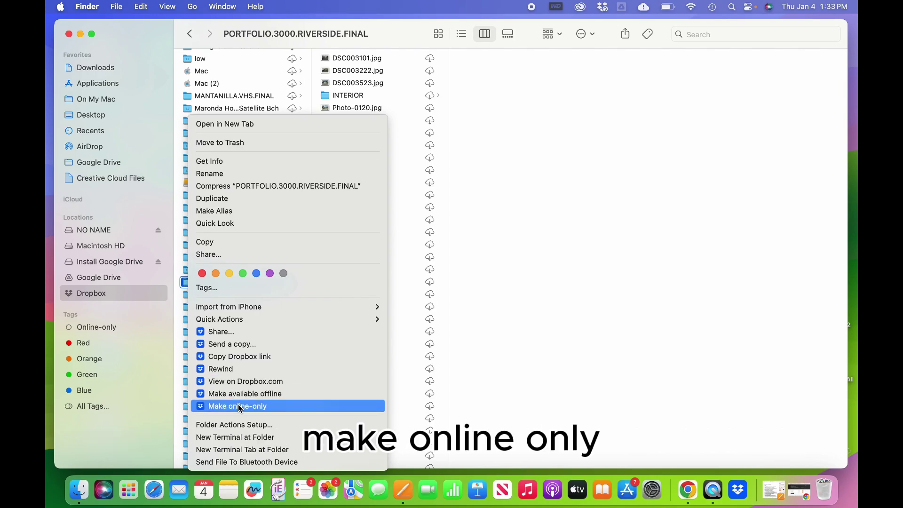
{"action": "left_click", "coordinate": [238, 405]}
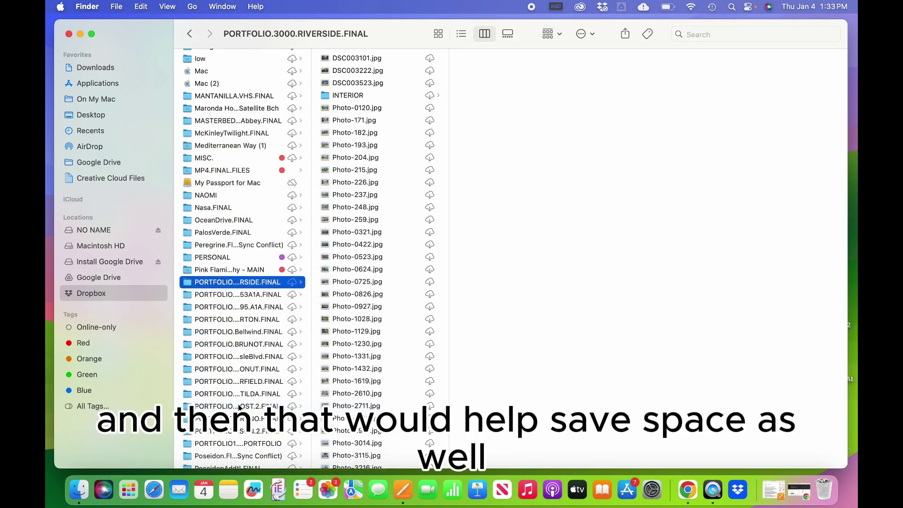
{"action": "scroll", "coordinate": [238, 407], "scroll_direction": "down", "scroll_amount": 5}
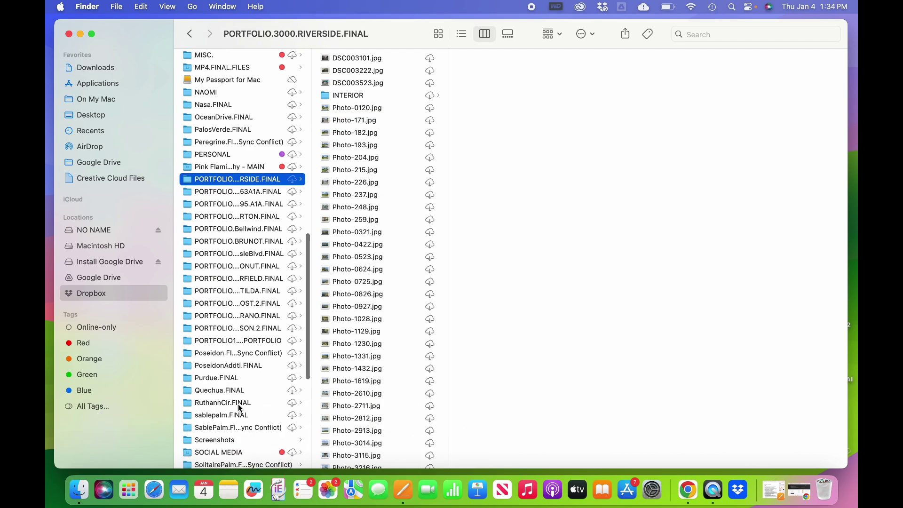
{"action": "scroll", "coordinate": [238, 407], "scroll_direction": "down", "scroll_amount": 4}
{"action": "scroll", "coordinate": [238, 407], "scroll_direction": "up", "scroll_amount": 4}
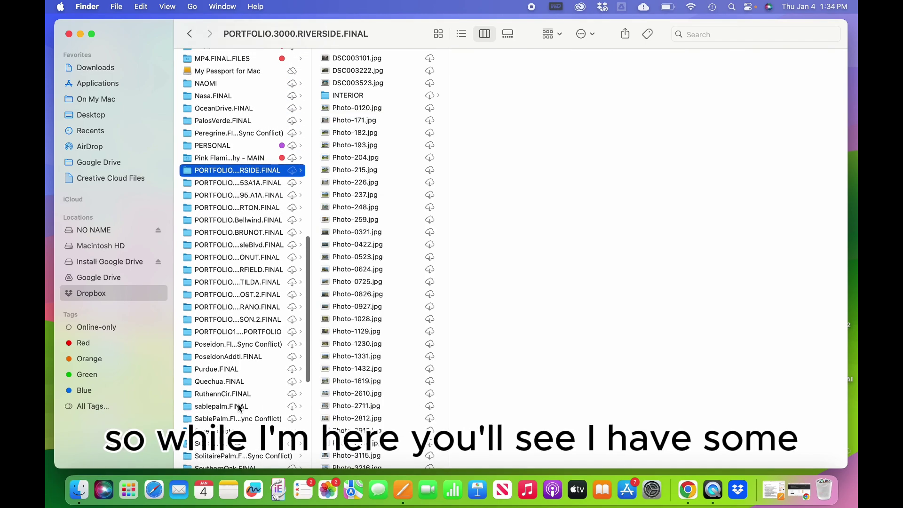
Step: Open PORTFOLIO.3053A1A.FINAL to show its blue water subfolders and cloud-only Photo JPGs
{"action": "left_click", "coordinate": [261, 182]}
{"action": "key", "text": "Return"}
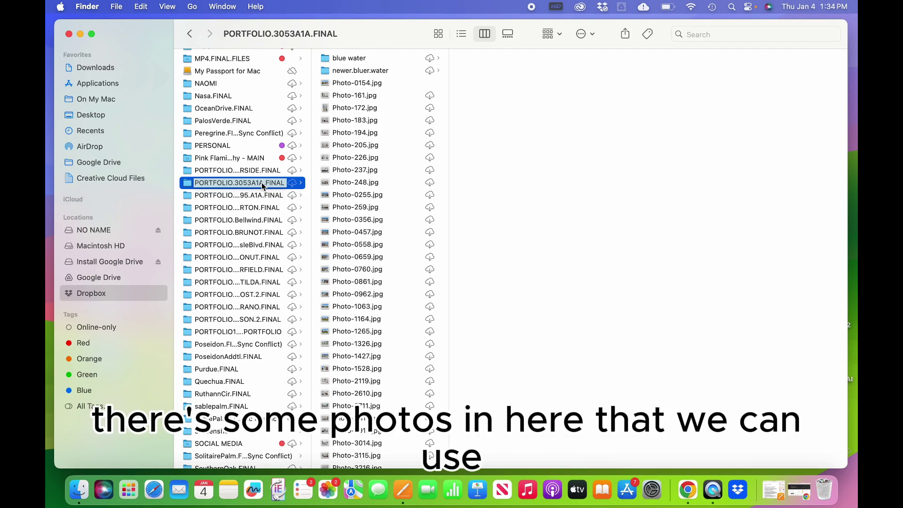
{"action": "scroll", "coordinate": [244, 265], "scroll_direction": "down", "scroll_amount": 10}
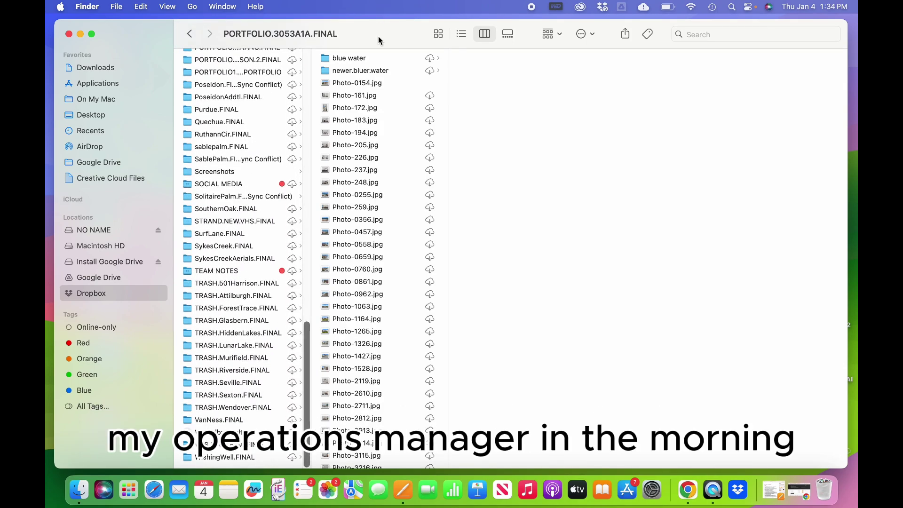
{"action": "left_click_drag", "start_coordinate": [379, 38], "coordinate": [378, 32]}
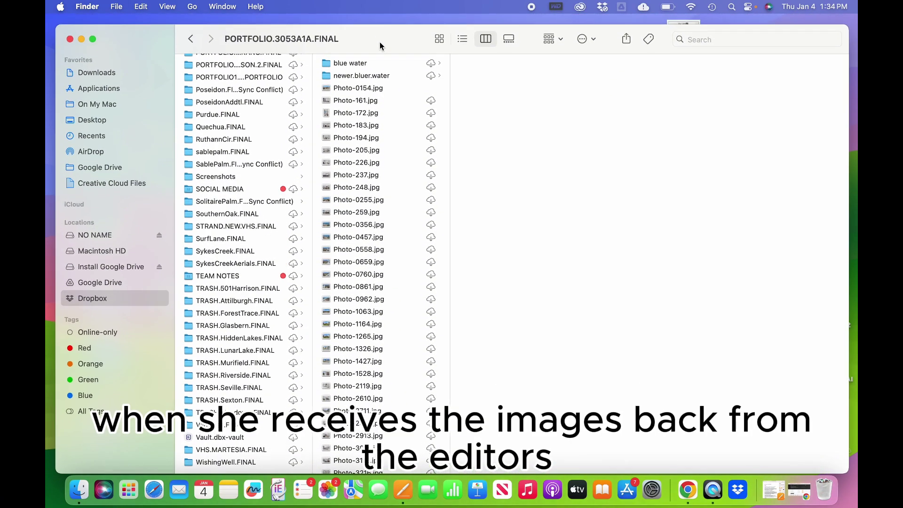
{"action": "left_click_drag", "start_coordinate": [380, 42], "coordinate": [380, 34]}
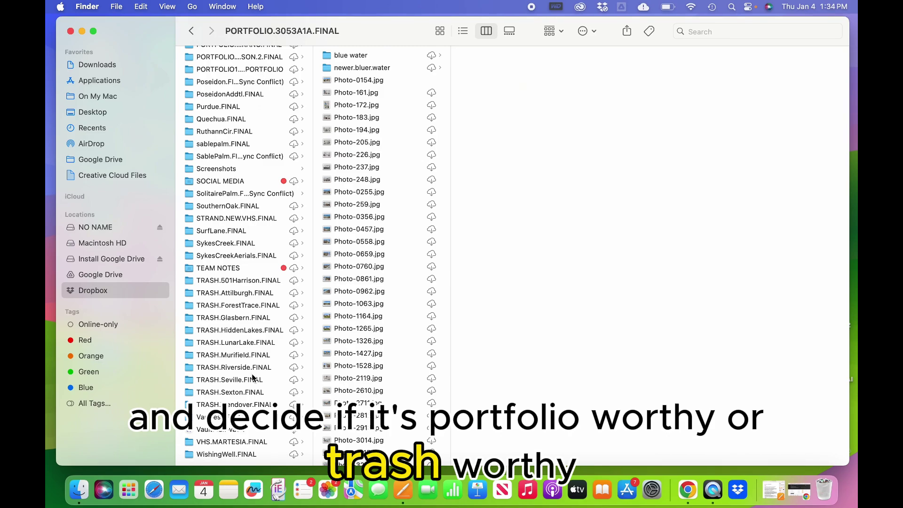
Step: Browse the ten TRASH folders, select them all, then show TRASH.501Harrison.FINAL's untitled photos
{"action": "left_click", "coordinate": [248, 340]}
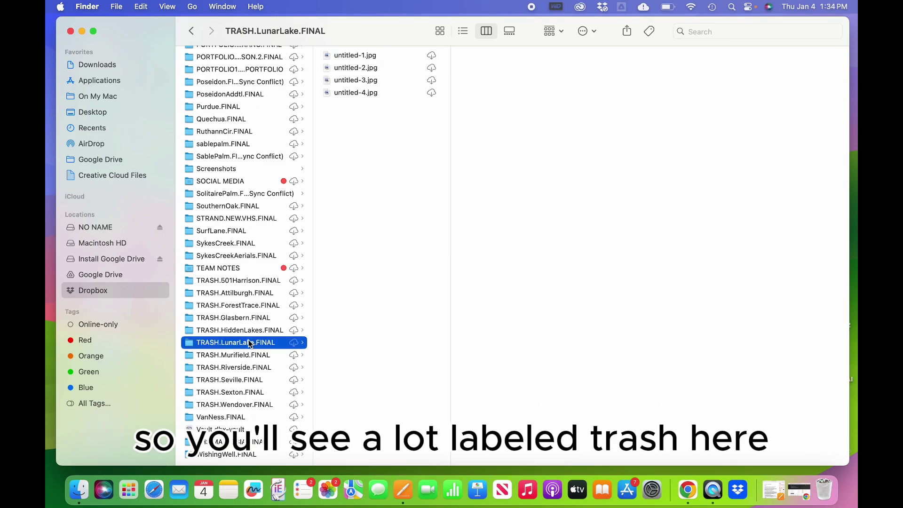
{"action": "left_click", "coordinate": [258, 283]}
{"action": "left_click", "coordinate": [261, 306]}
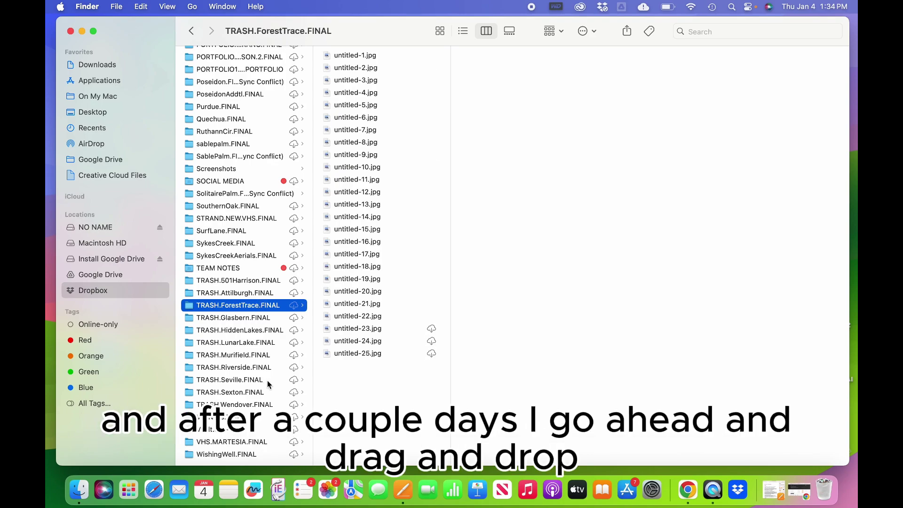
{"action": "left_click", "coordinate": [277, 403]}
{"action": "left_click_drag", "start_coordinate": [278, 401], "coordinate": [273, 293]}
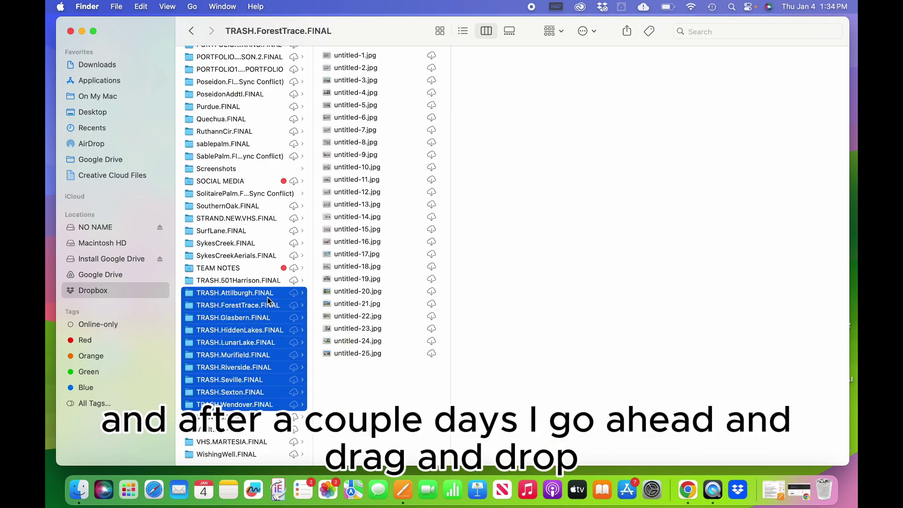
{"action": "left_click", "coordinate": [210, 281]}
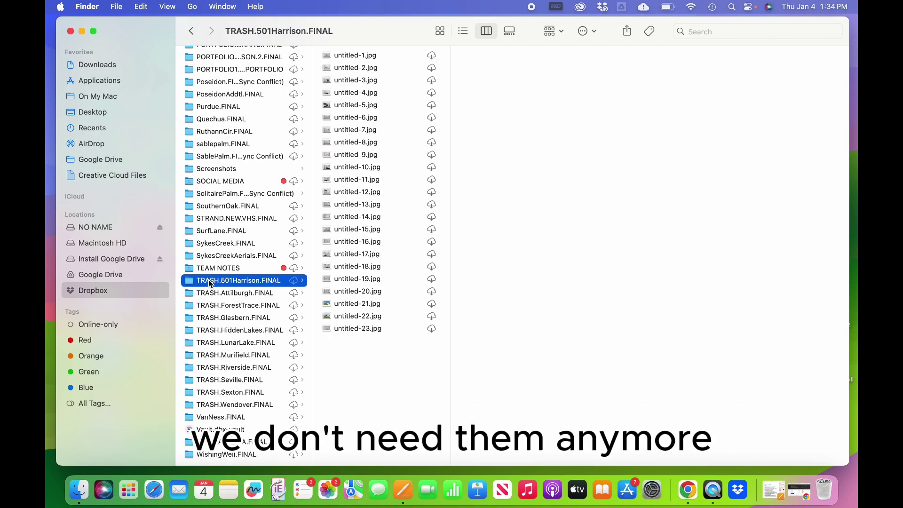